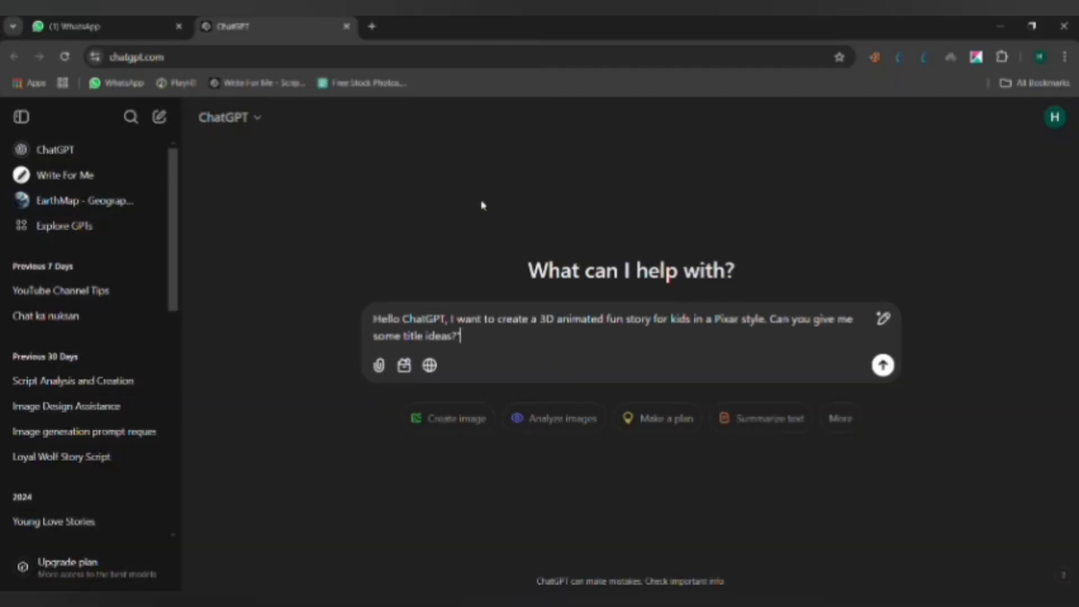
Send the prompt asking for title ideas for a 3D animated fun kids' story in a Pixar style
left_click(882, 365)
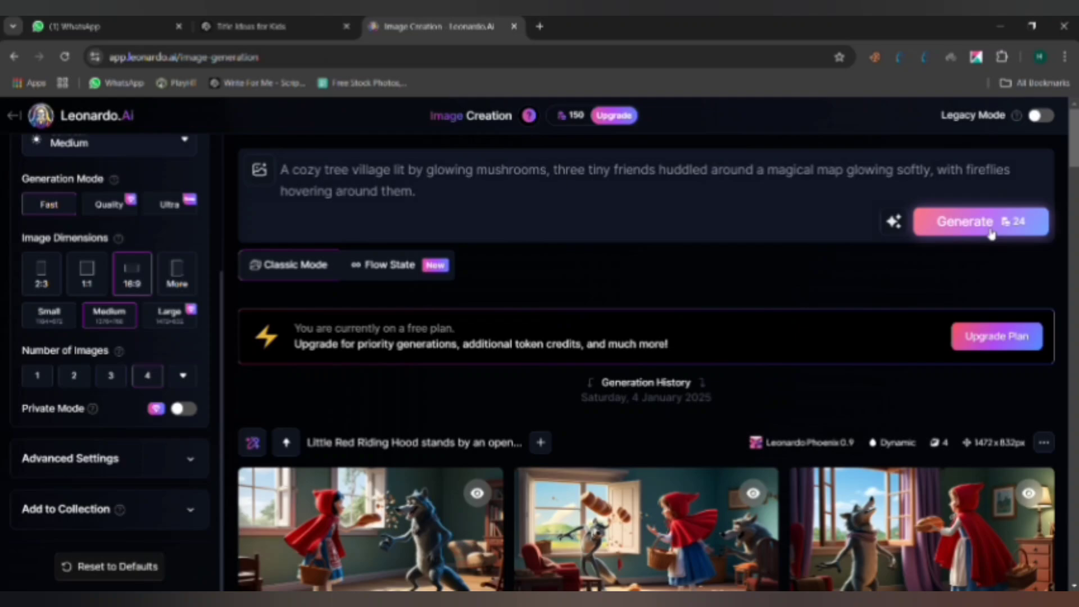
Switch to Leonardo.Ai and generate four medium 16:9 images from the cozy tree village prompt
left_click(991, 234)
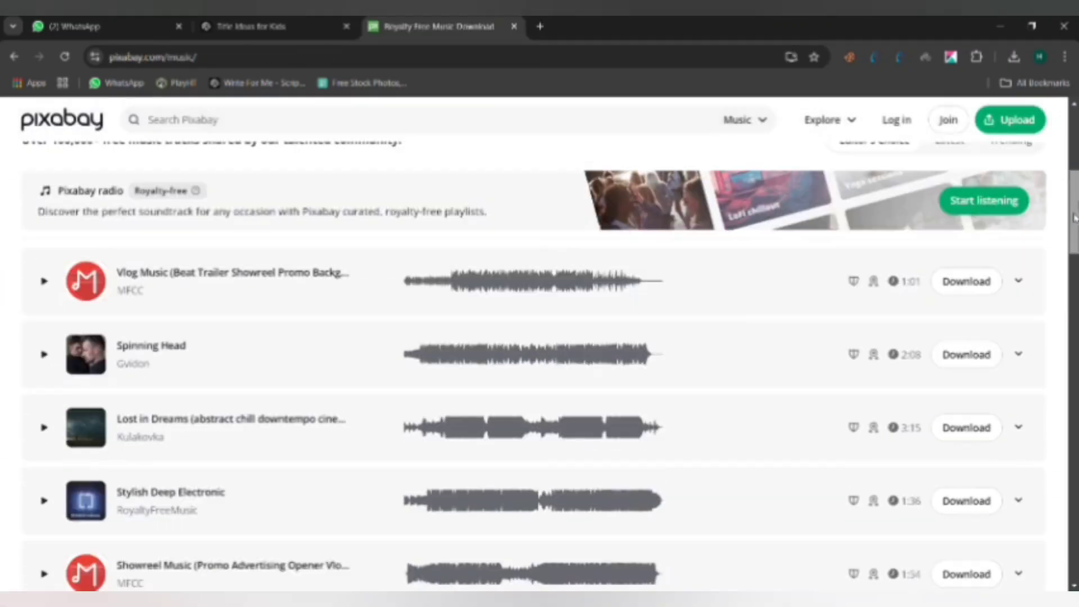
scroll(534, 348, "down", 15)
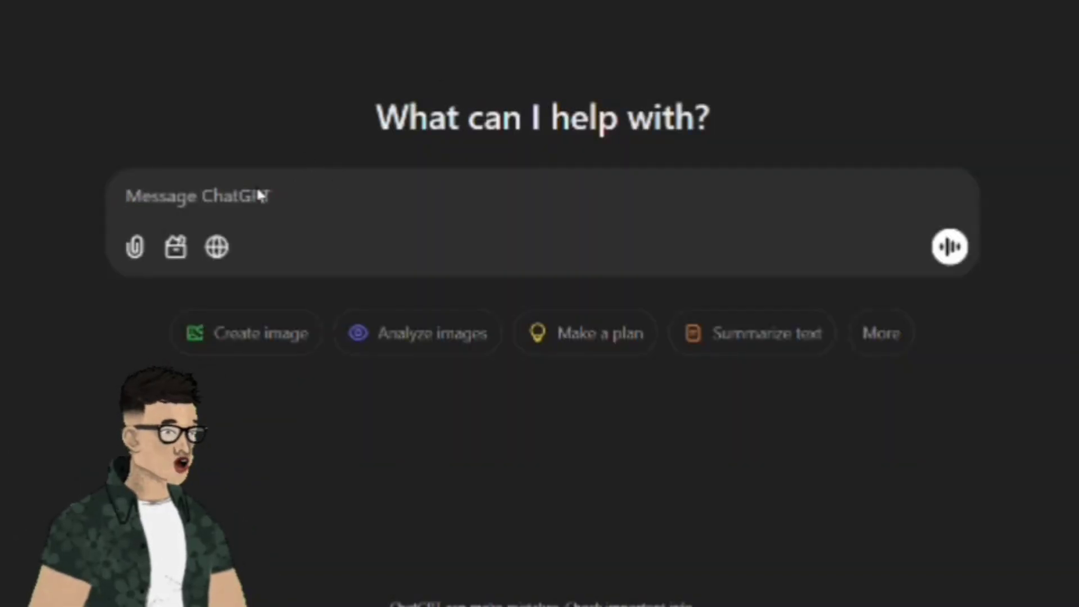
Ask ChatGPT for title ideas for a 3D animated fun story for kids in a Pixar style
type("Hello ChatGPT, I want to create a 3D animated fun story for kids in a Pixar style. Can you give me some title ideas?\"")
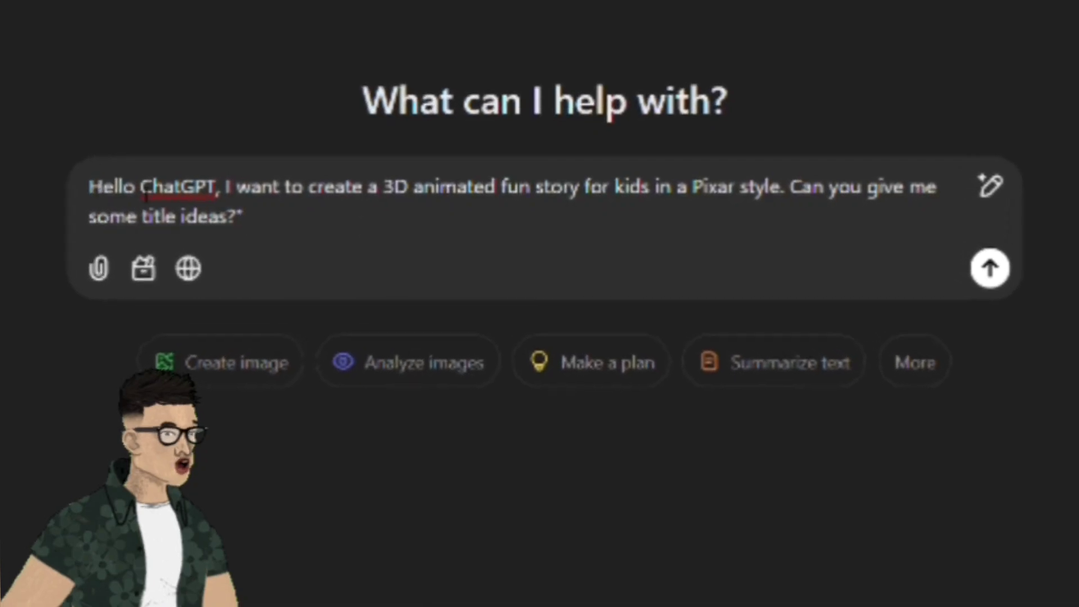
left_click_drag(78, 190, 908, 223)
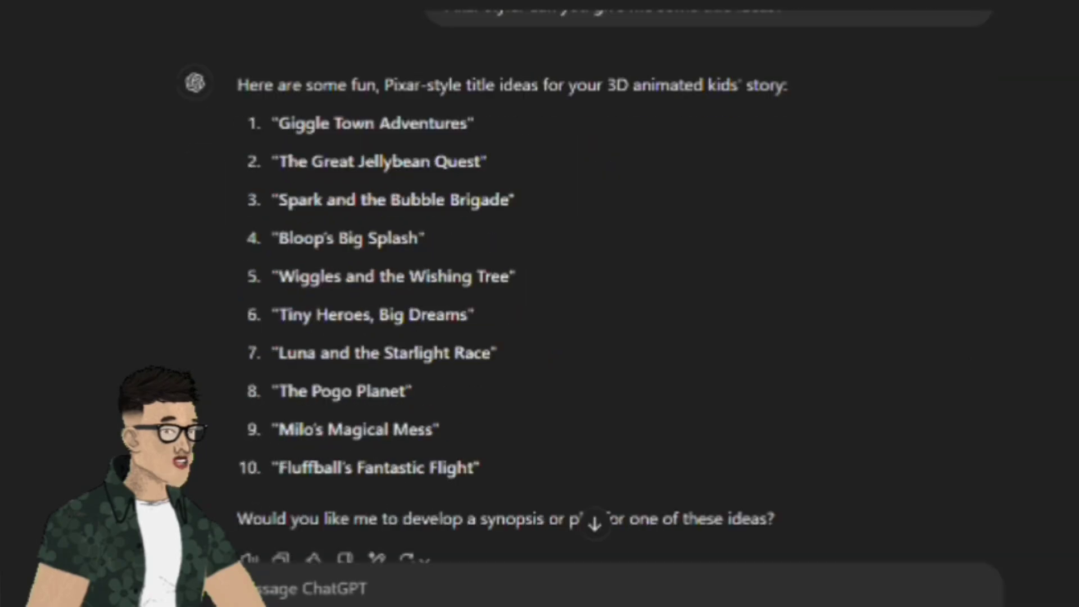
Request a scene-by-scene YouTube script for "Tiny Heroes, Big Dreams" with an image prompt per scene and consistent character, outfit, background and action details
scroll(594, 303, "down", 1)
scroll(594, 303, "up", 2)
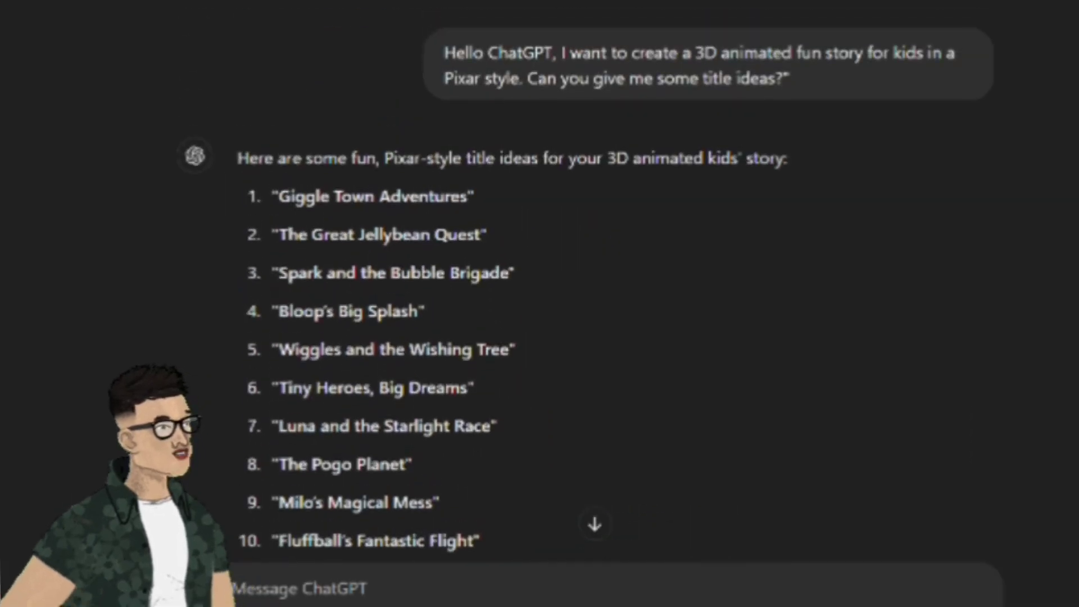
scroll(384, 290, "down", 3)
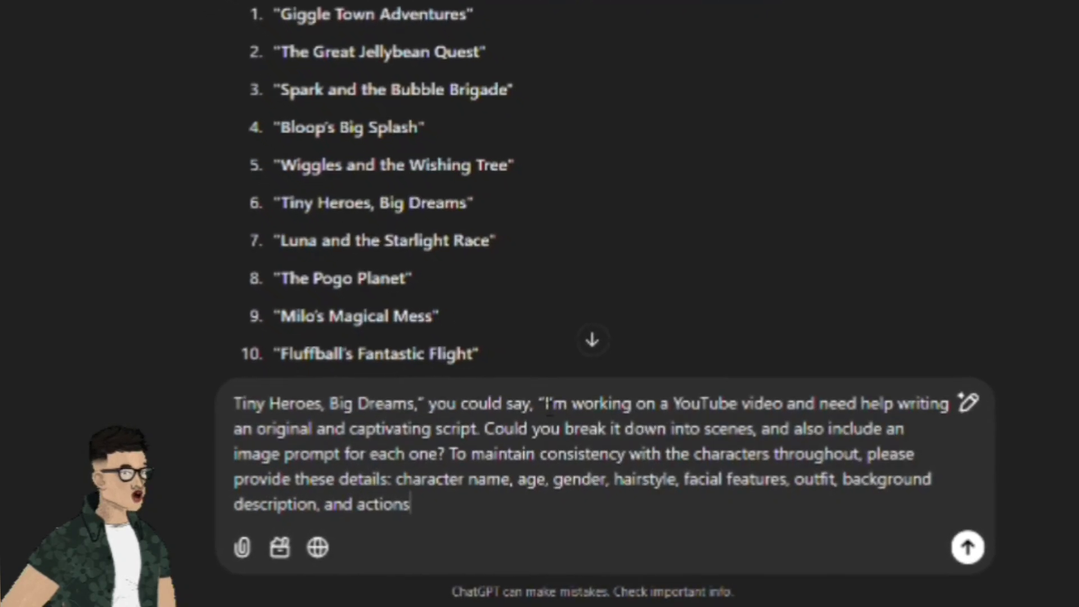
left_click_drag(541, 405, 355, 494)
left_click(354, 494)
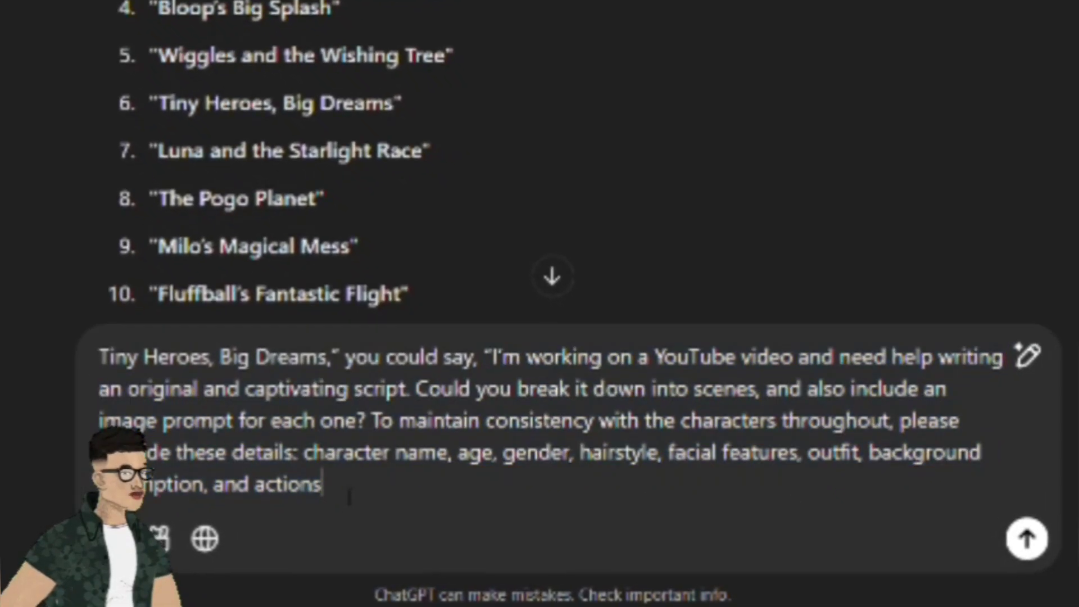
left_click_drag(304, 454, 884, 494)
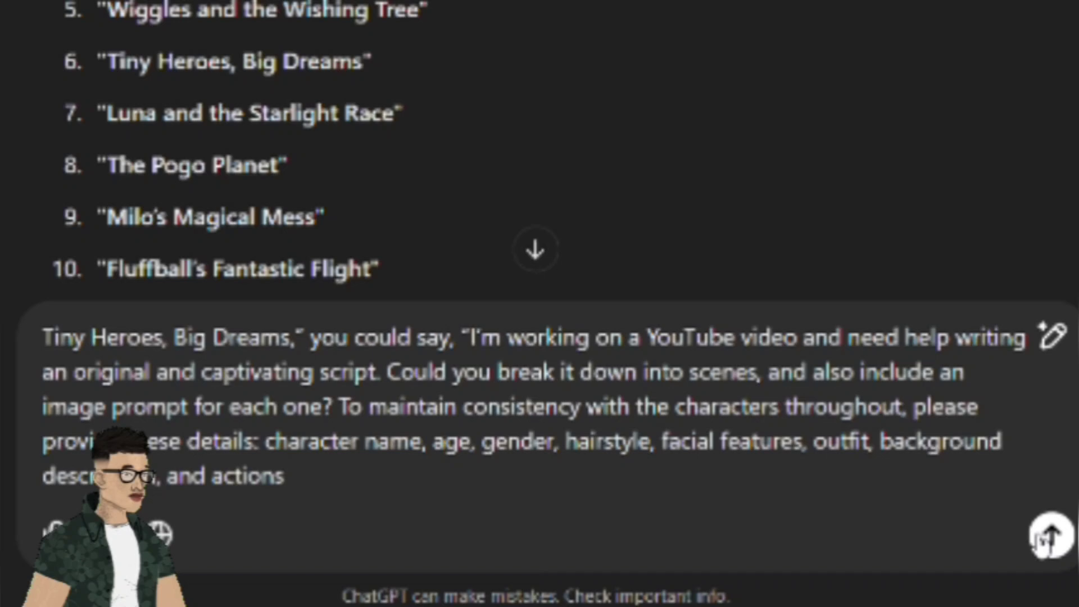
left_click(1061, 542)
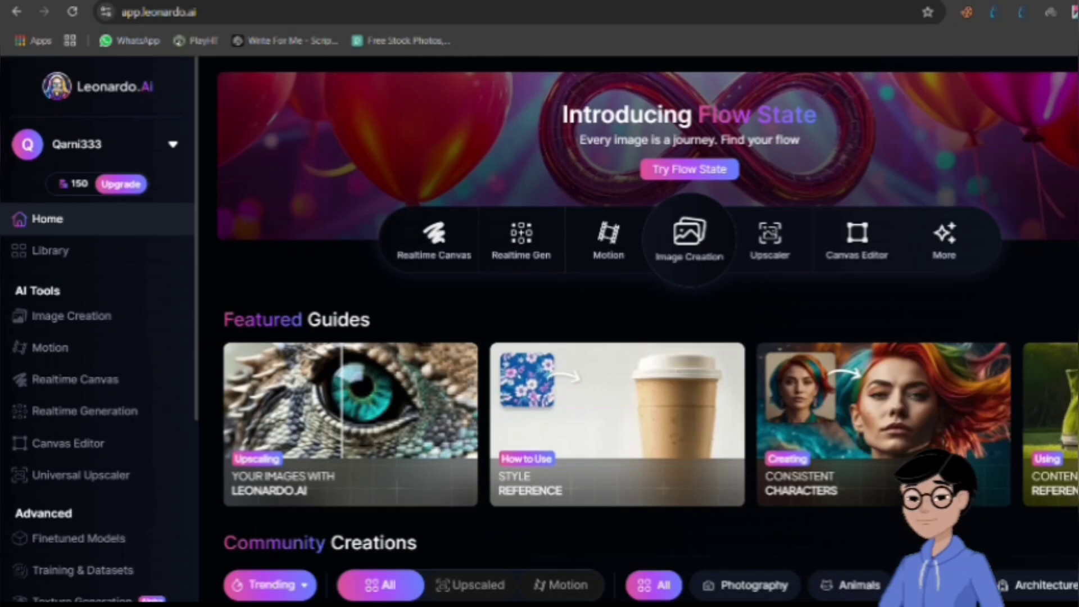
Open Image Creation in Leonardo.Ai, look through the model presets and set the style to 3D Render
left_click(102, 319)
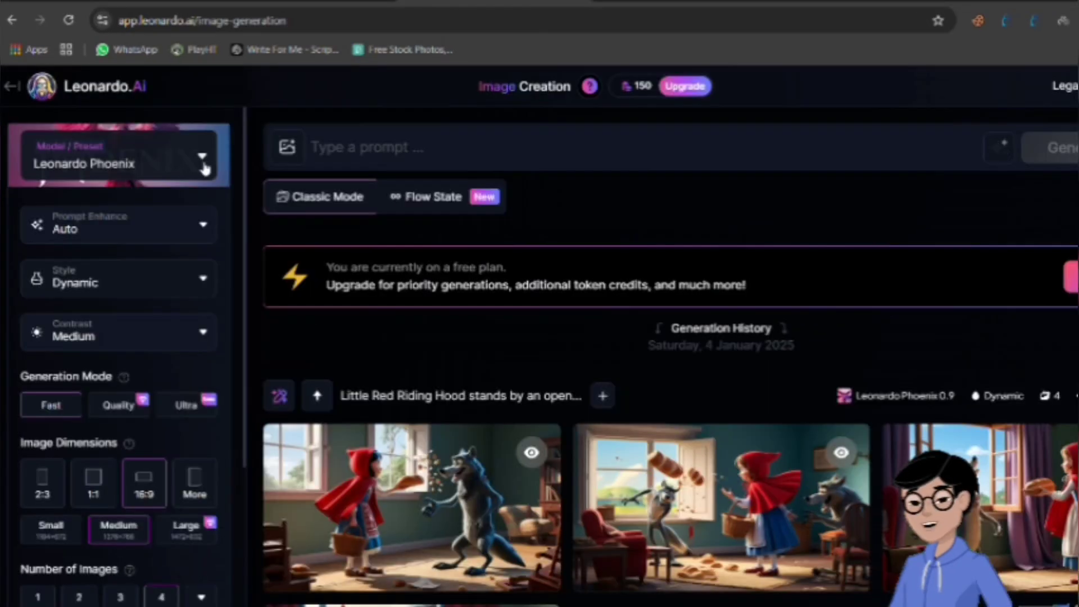
left_click(204, 167)
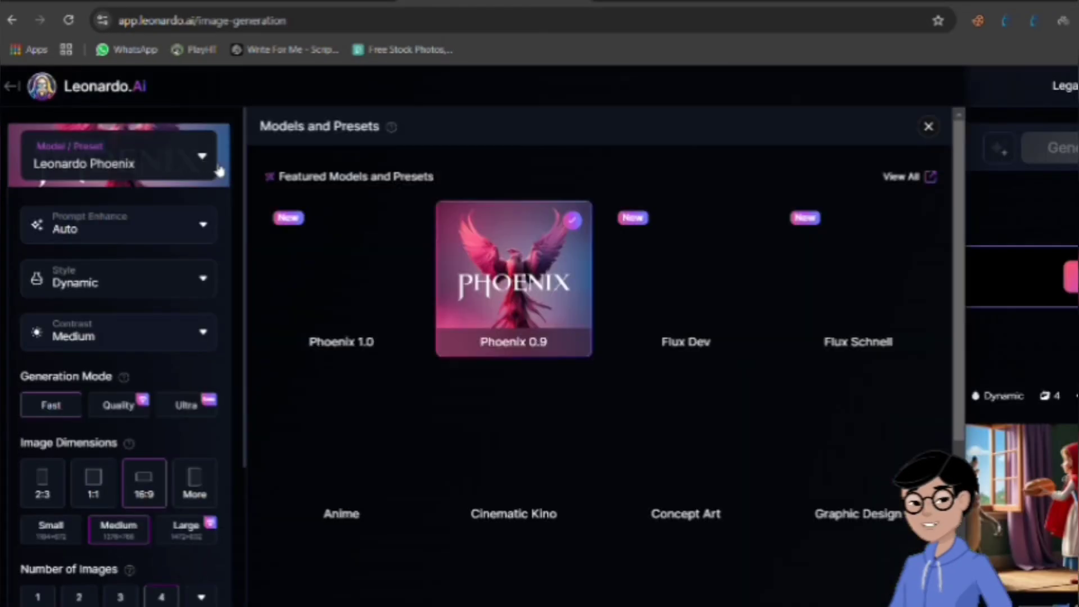
scroll(806, 281, "down", 5)
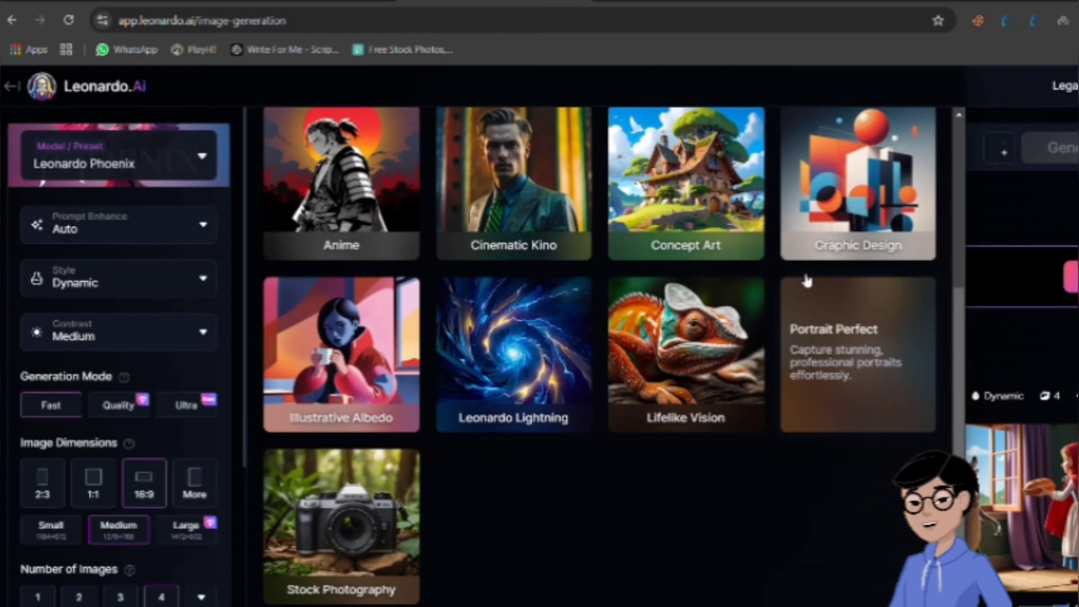
left_click(173, 163)
left_click(144, 286)
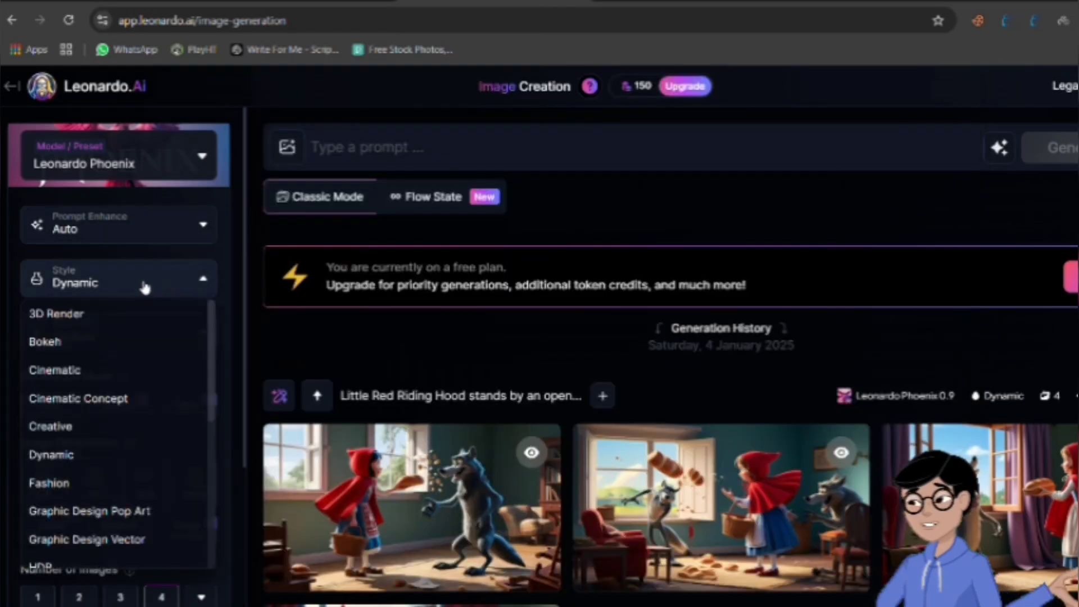
left_click(90, 313)
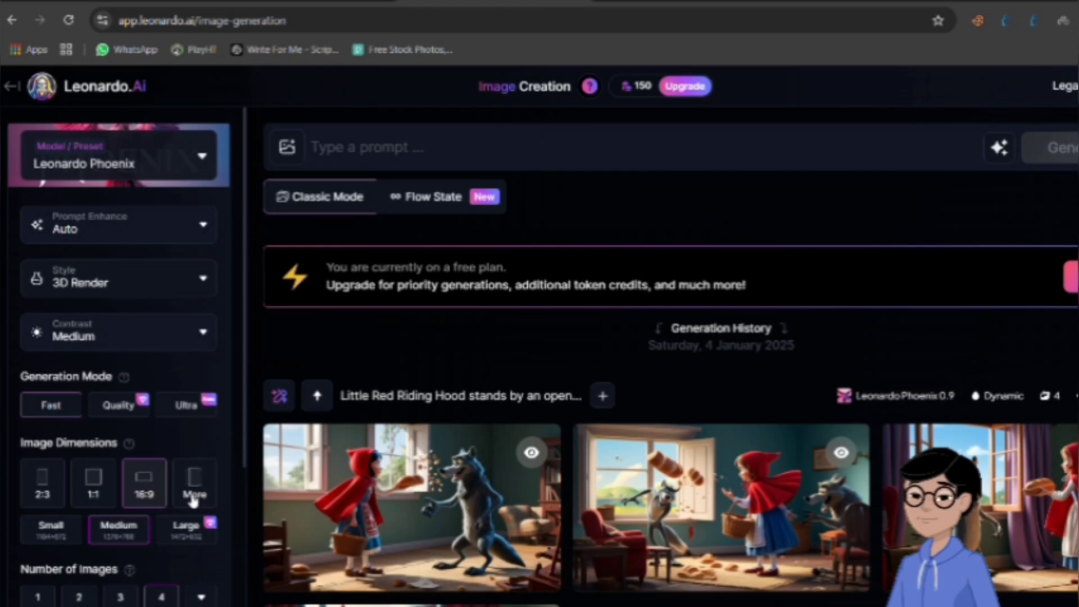
Generate images from the prompt about a cozy tree village with three tiny friends around a magical map, and preview them enlarged
left_click_drag(585, 229, 659, 238)
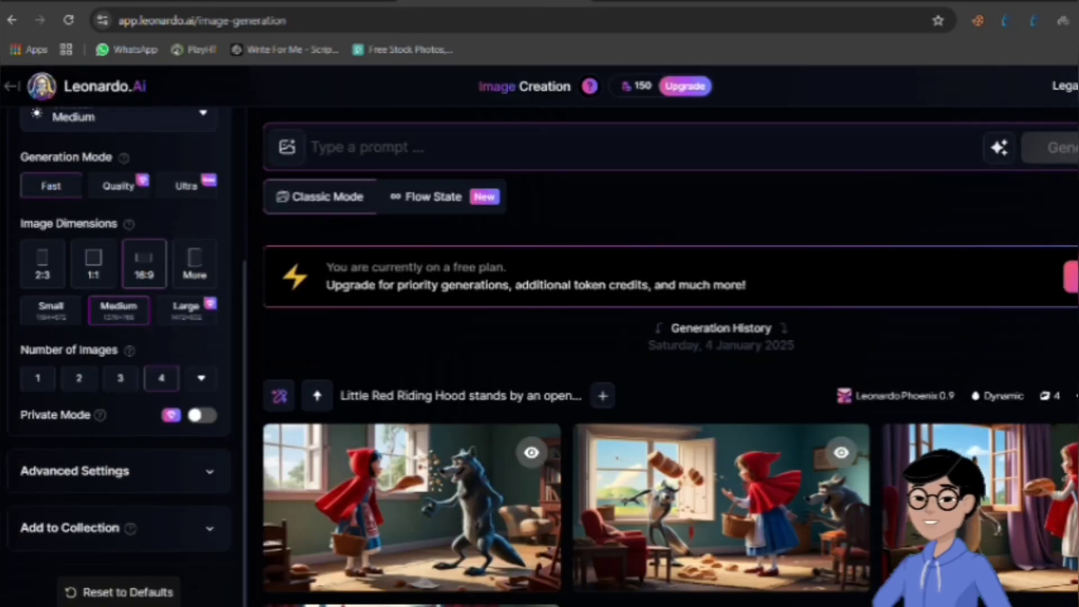
type("A cozy tree village lit by glowing mushrooms, three tiny friends huddled around a magical map glowing softly, with fireflies hovering around them.")
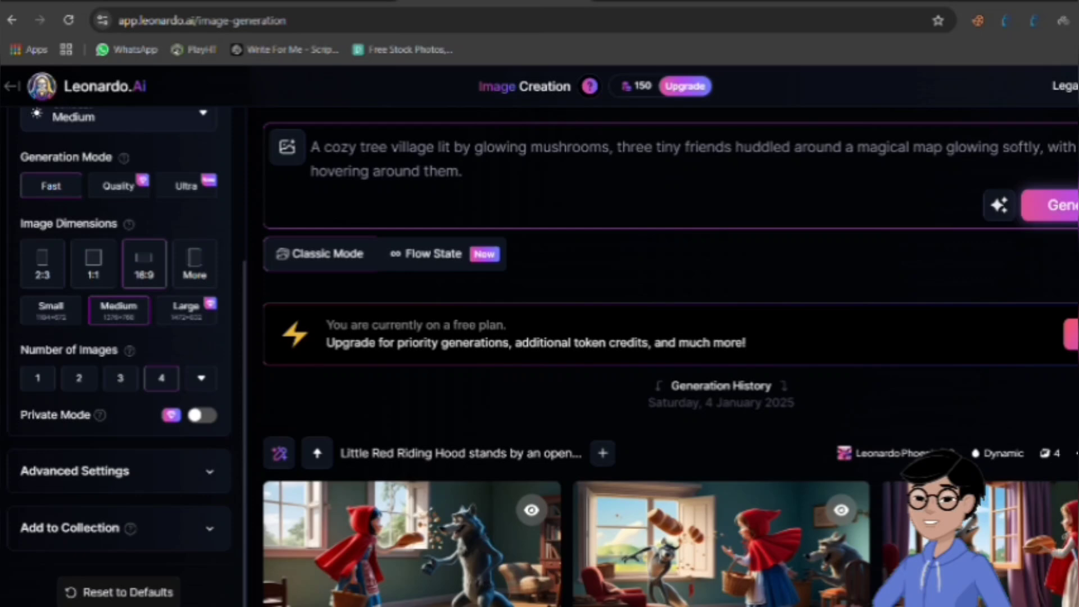
left_click(1062, 205)
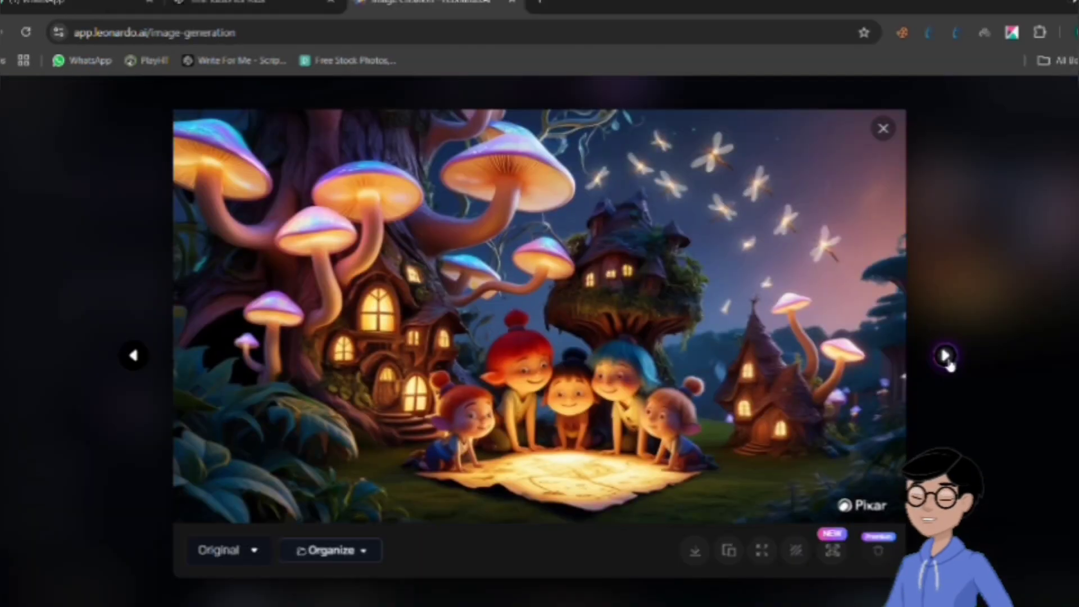
left_click(947, 360)
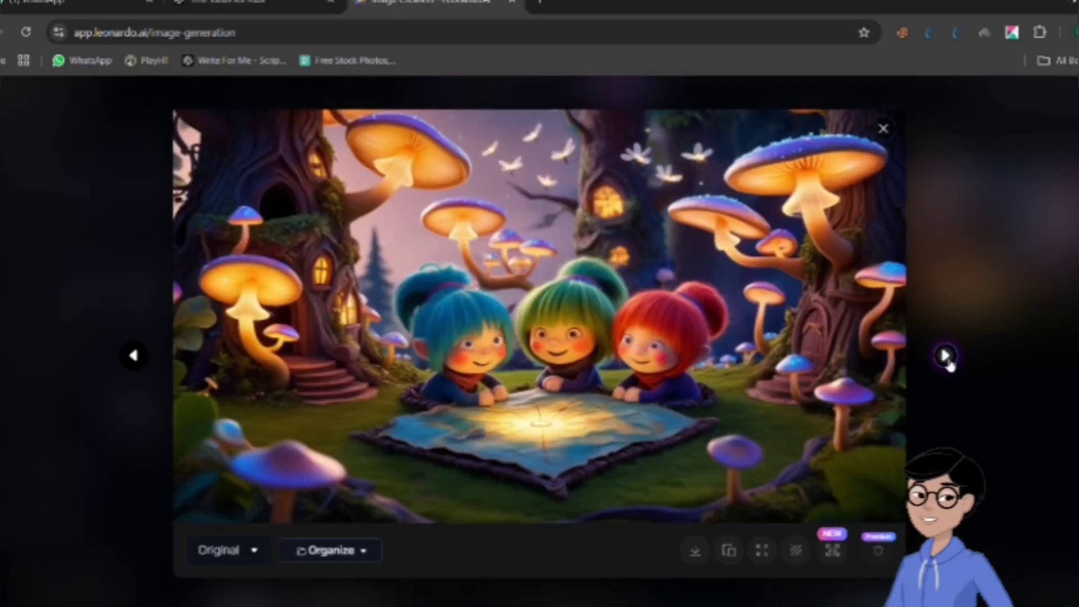
left_click(884, 130)
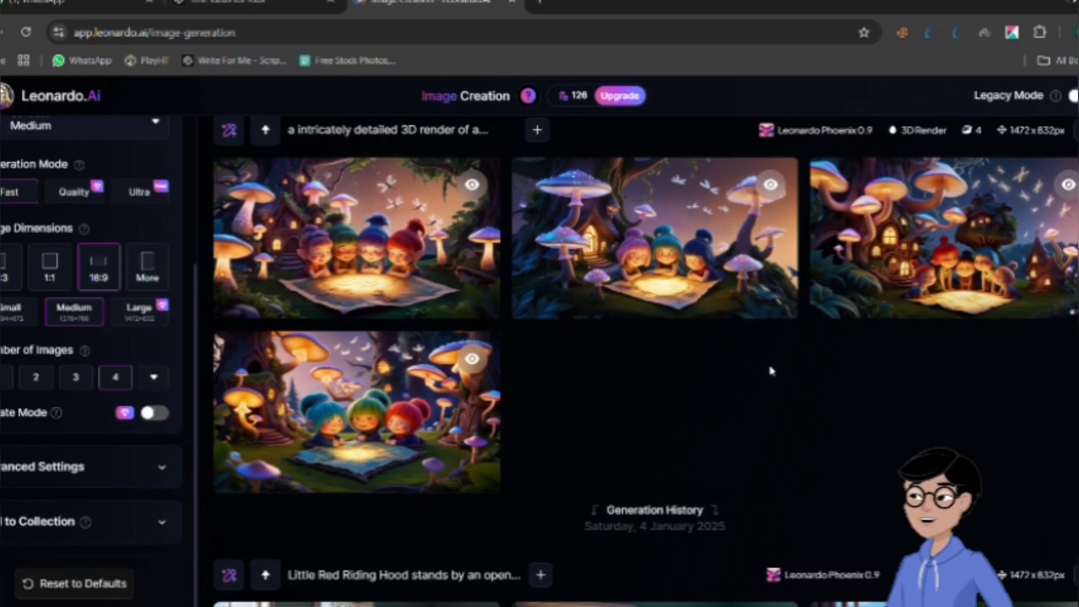
Copy the seed of the tree village generation and enter it as the fixed seed in the advanced settings
left_click(1072, 130)
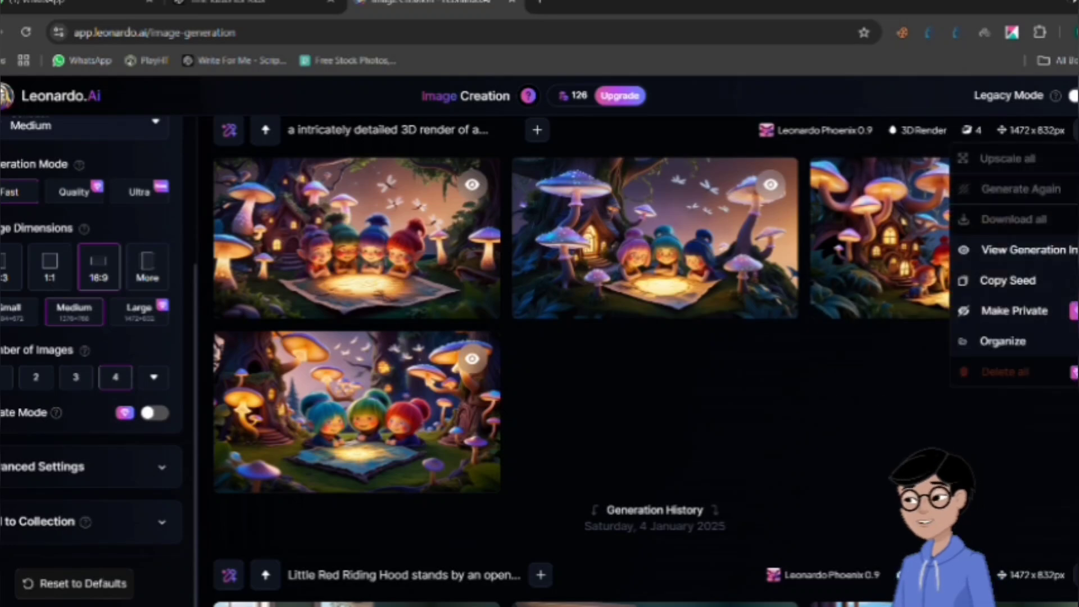
left_click(1009, 281)
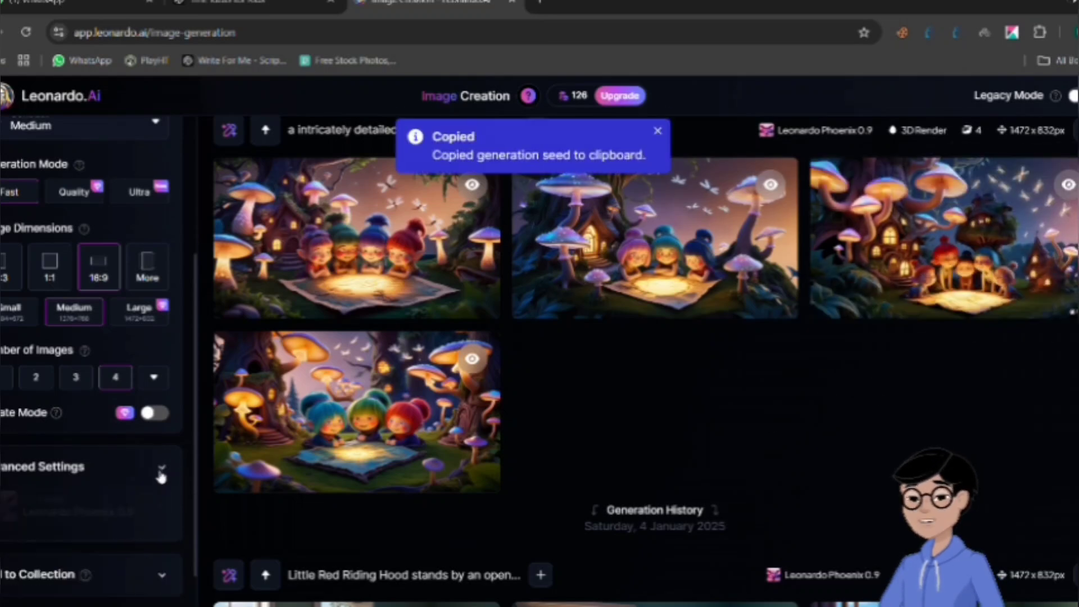
scroll(196, 504, "down", 4)
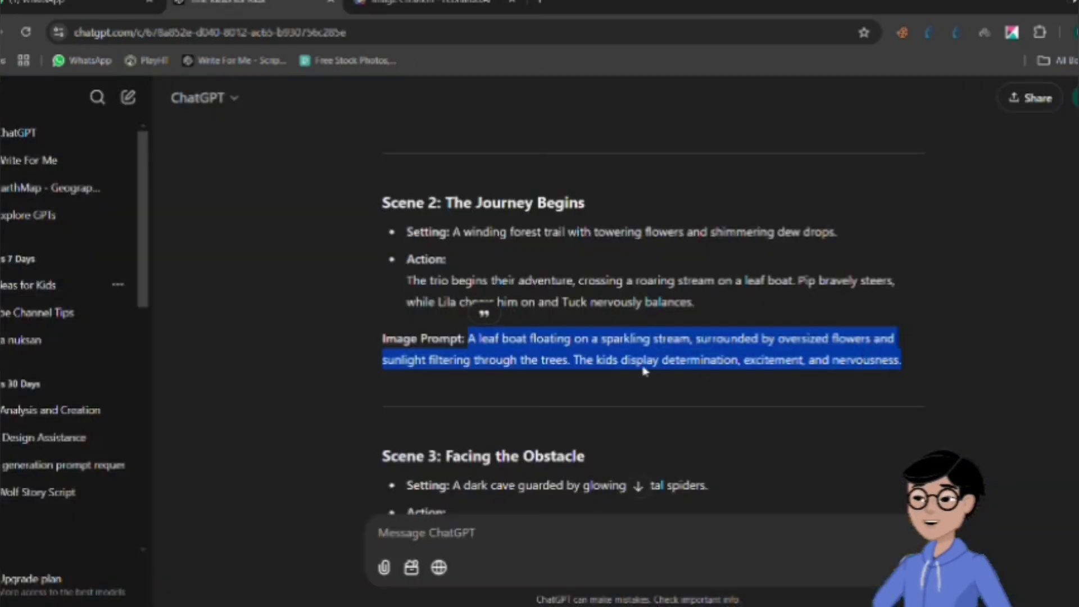
Replace the cozy tree village prompt with the copied image prompt
key("ctrl+Tab")
key("ctrl+a")
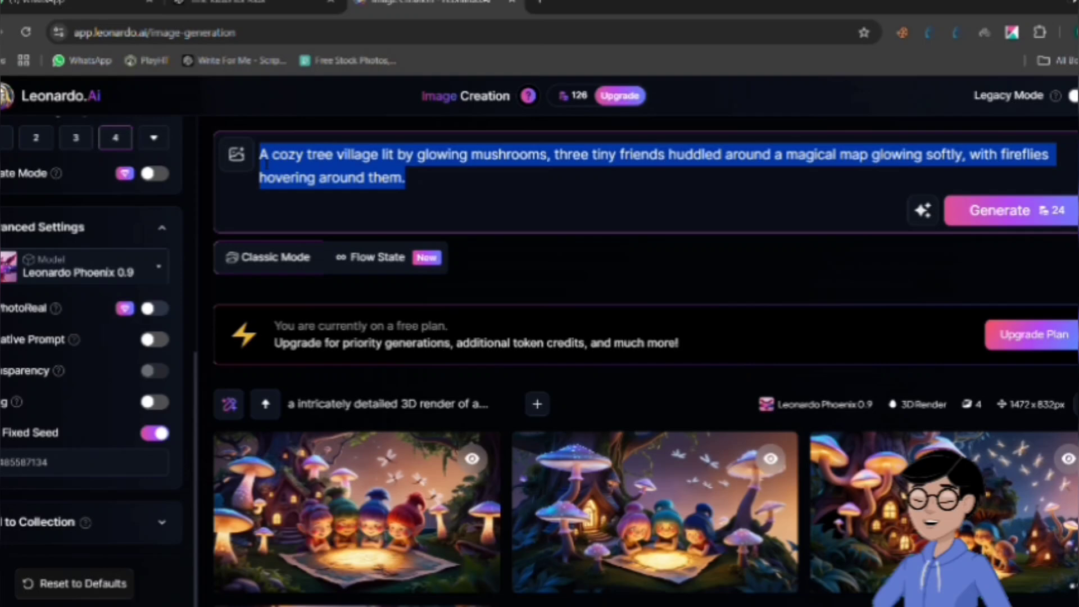
key("ctrl+v")
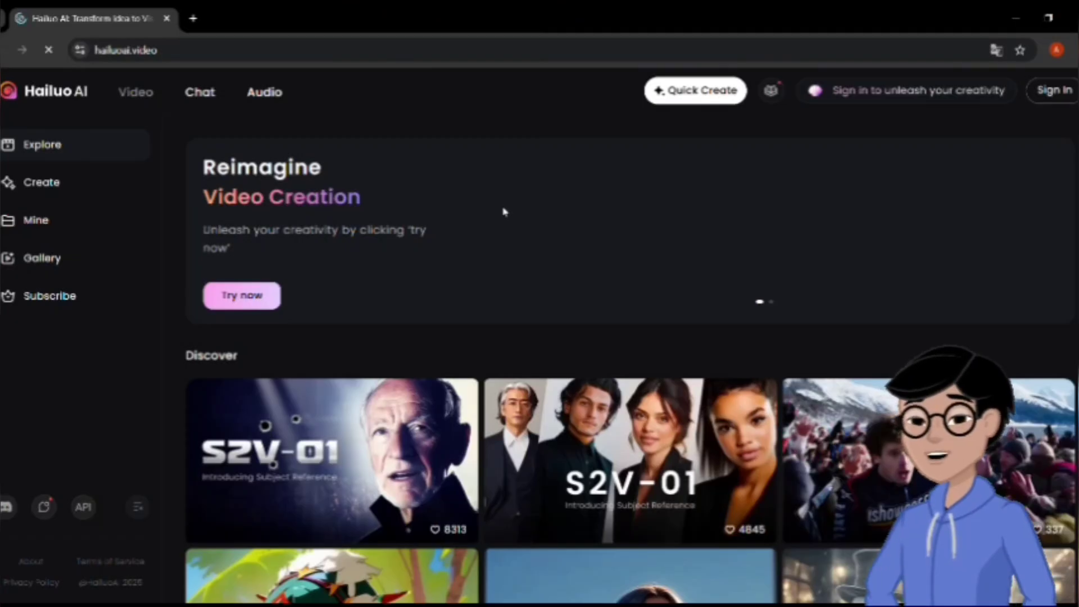
Switch to Hailuo AI and sign in with a Google account
left_click(1055, 90)
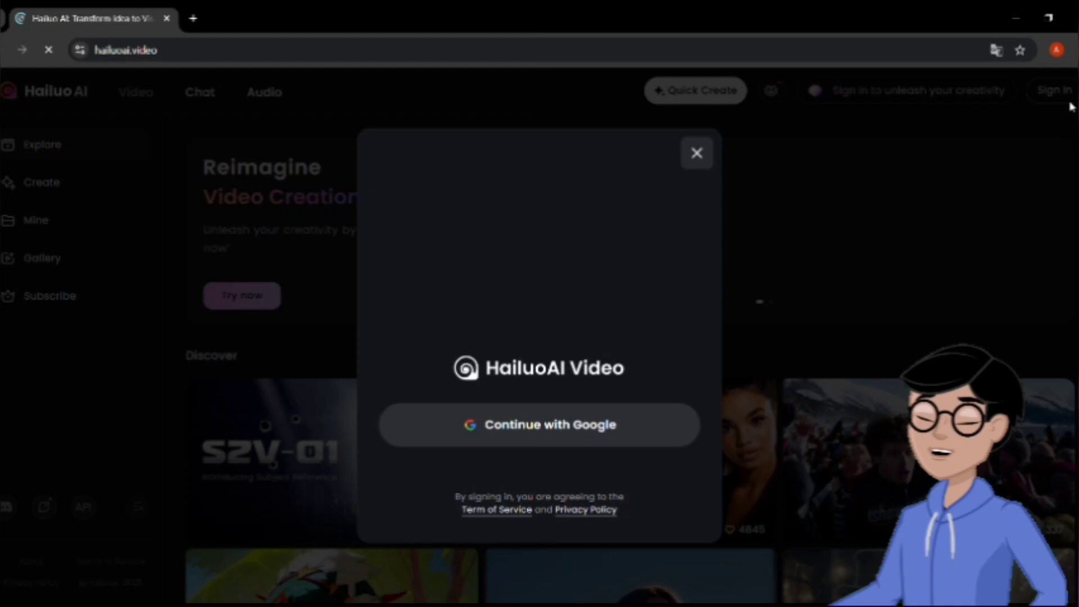
left_click(549, 425)
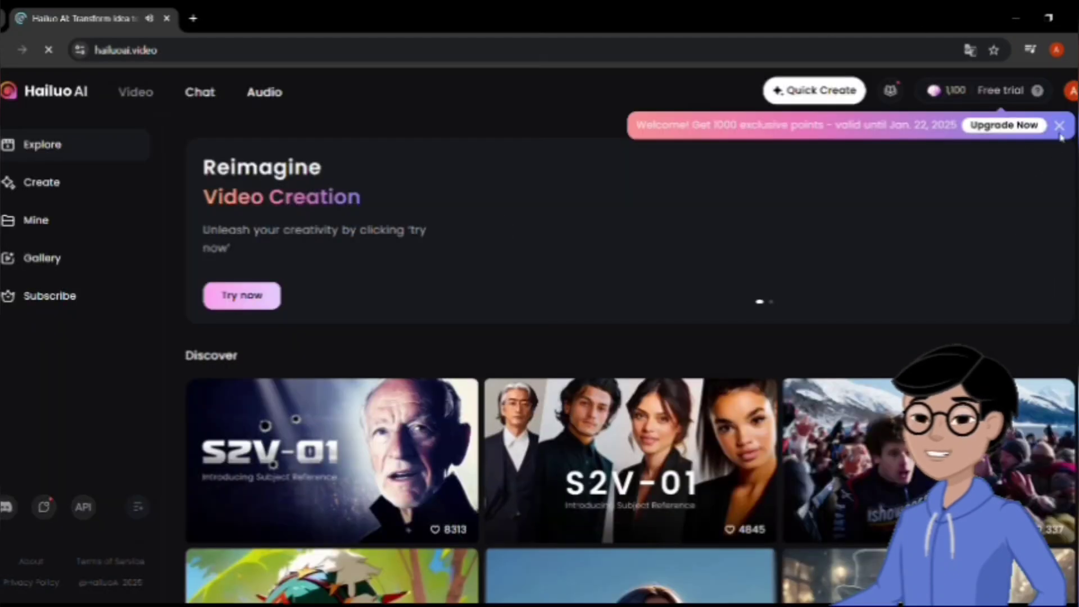
left_click(1059, 125)
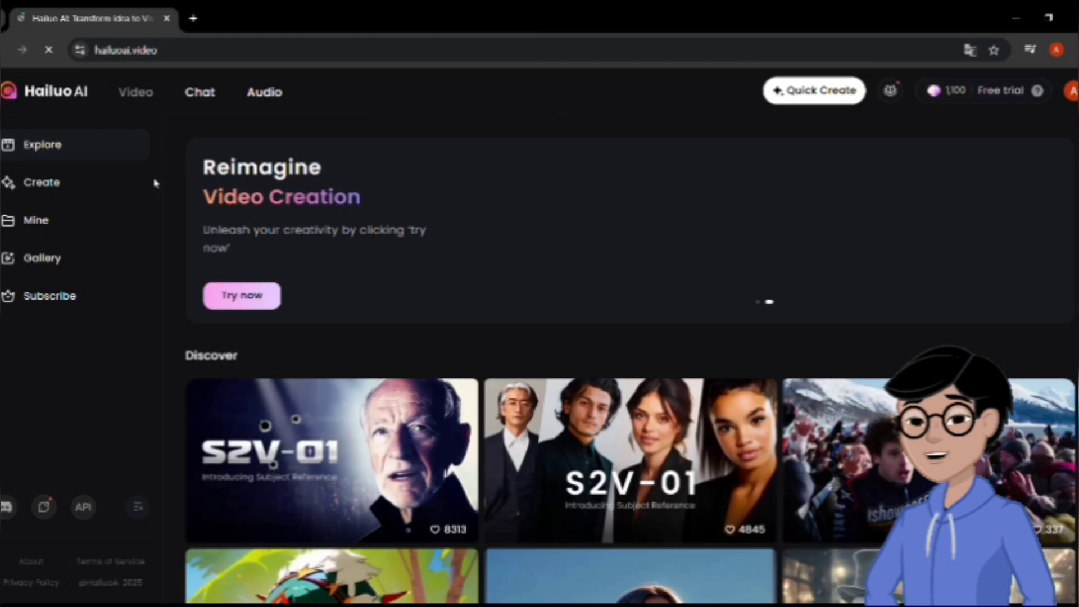
Create an image-to-video clip with model I2V-01 from the mushroom village image, using the Scene 1 text about Pip, Lila and Tuck as prompt
left_click(84, 186)
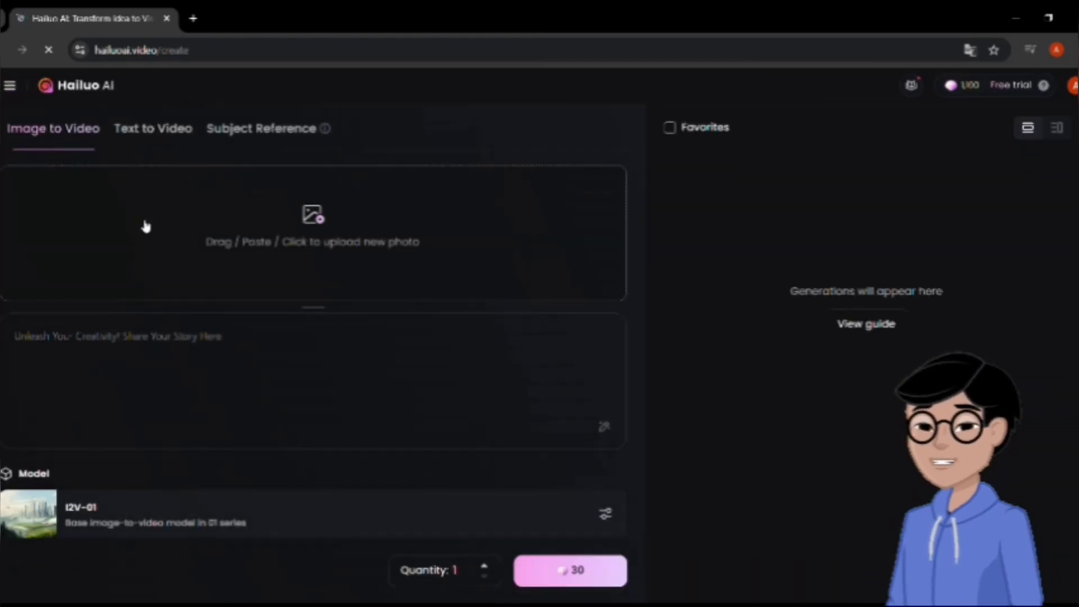
left_click(40, 351)
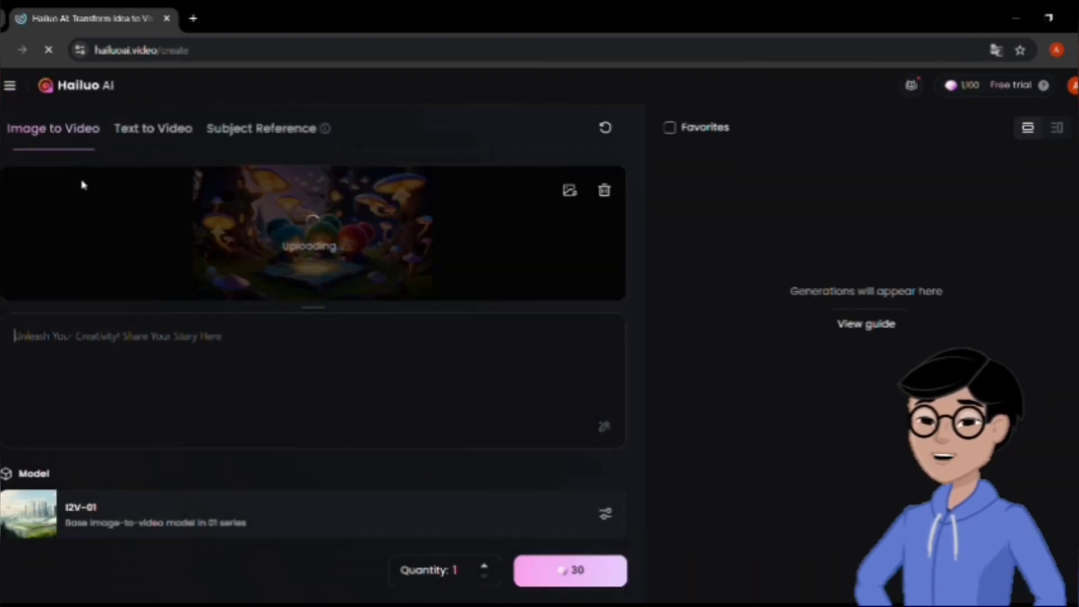
key("ctrl+v")
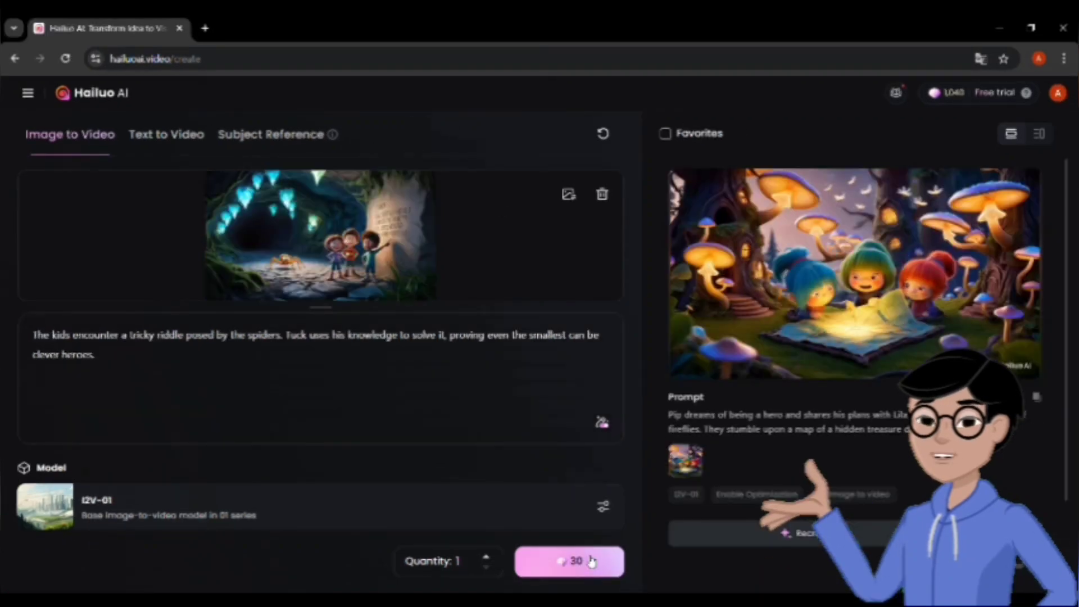
left_click(591, 561)
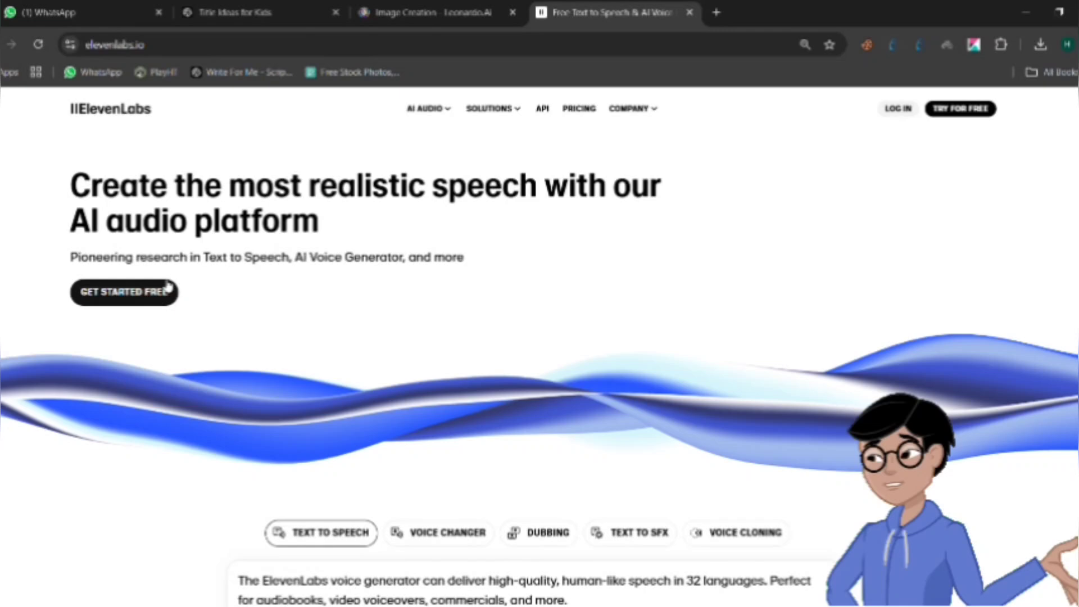
Open Text to Speech in ElevenLabs and fill in the Scene 1 narration about Pip, Lila and Tuck copied from ChatGPT
left_click(158, 302)
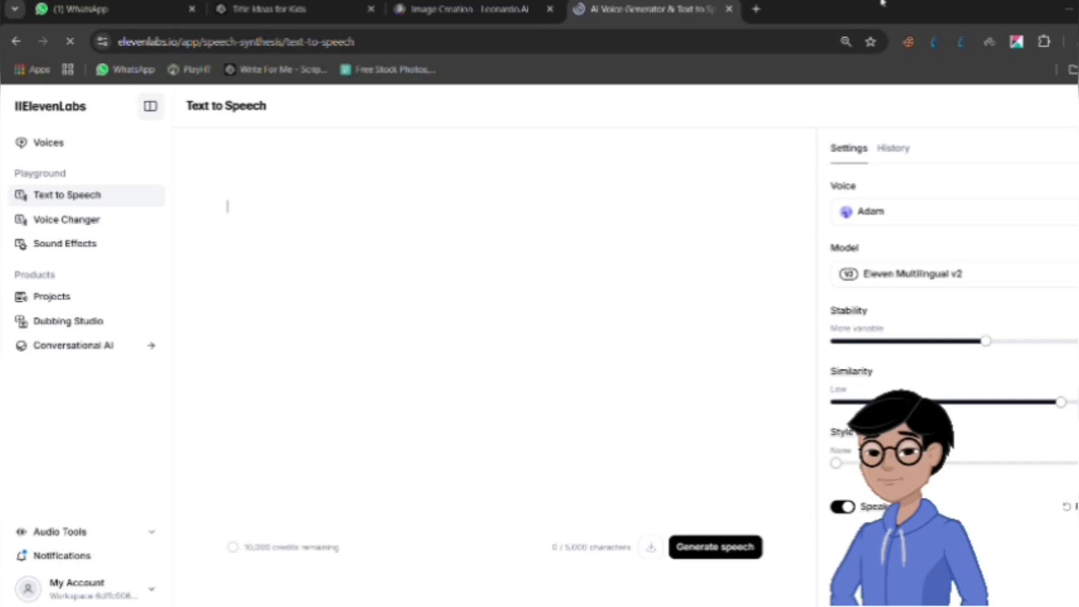
left_click_drag(448, 359, 791, 380)
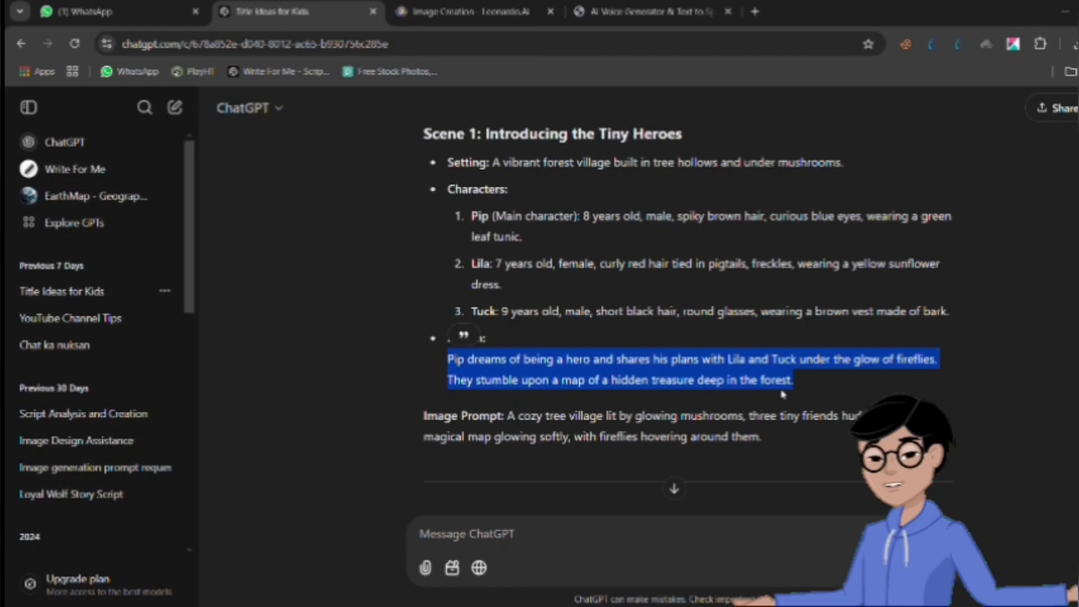
left_click(639, 11)
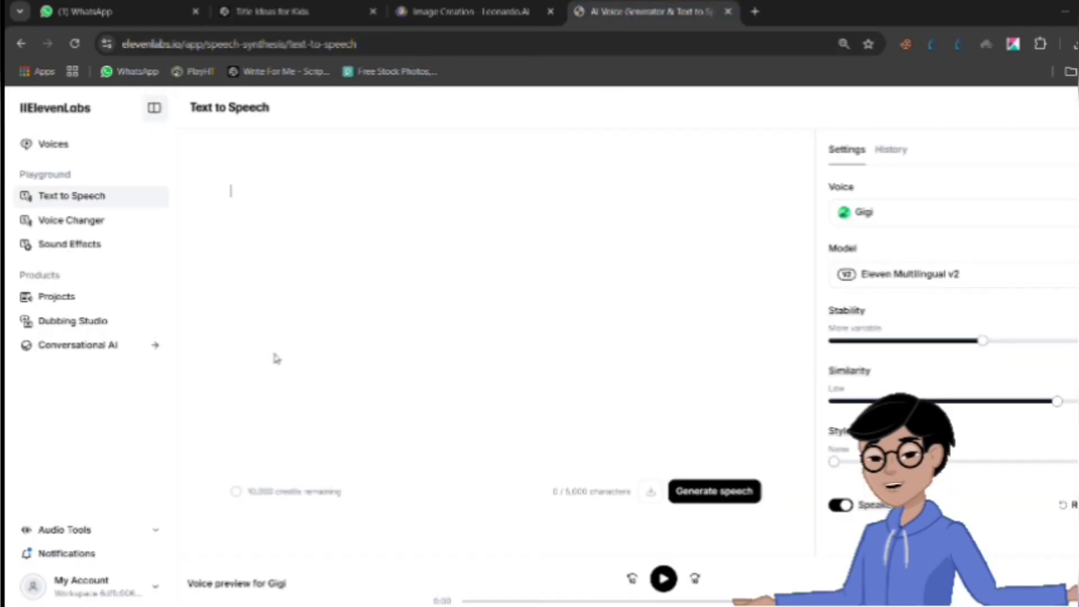
key("ctrl+v")
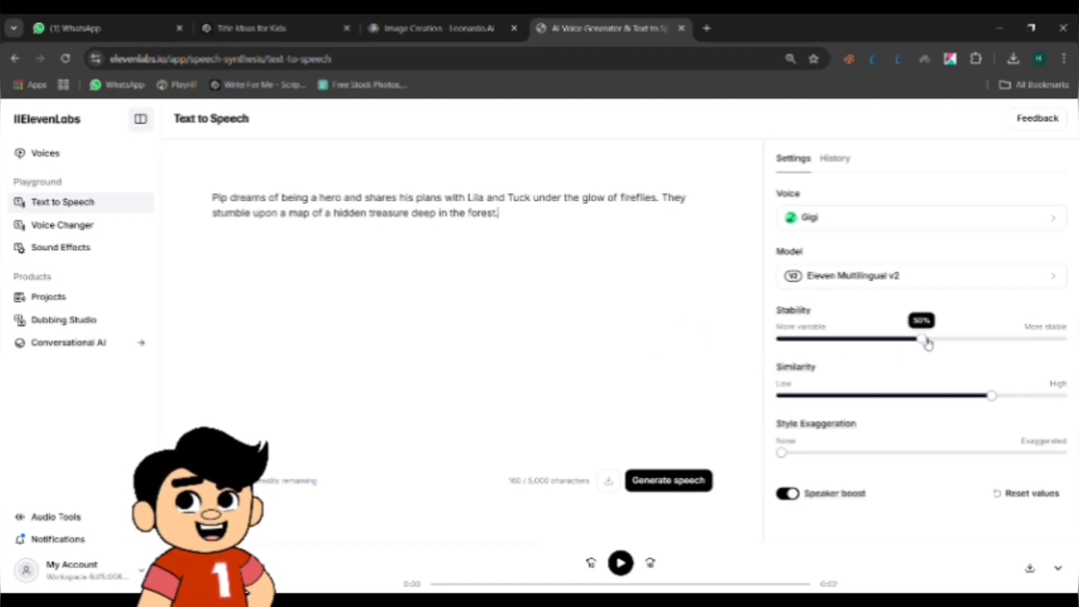
Set the voice stability to 40% and similarity to 65%, and generate the Scene 1 speech with the Gigi voice
mouse_move(927, 344)
left_mouse_down()
mouse_move(976, 343)
mouse_move(913, 342)
mouse_move(923, 353)
left_mouse_up()
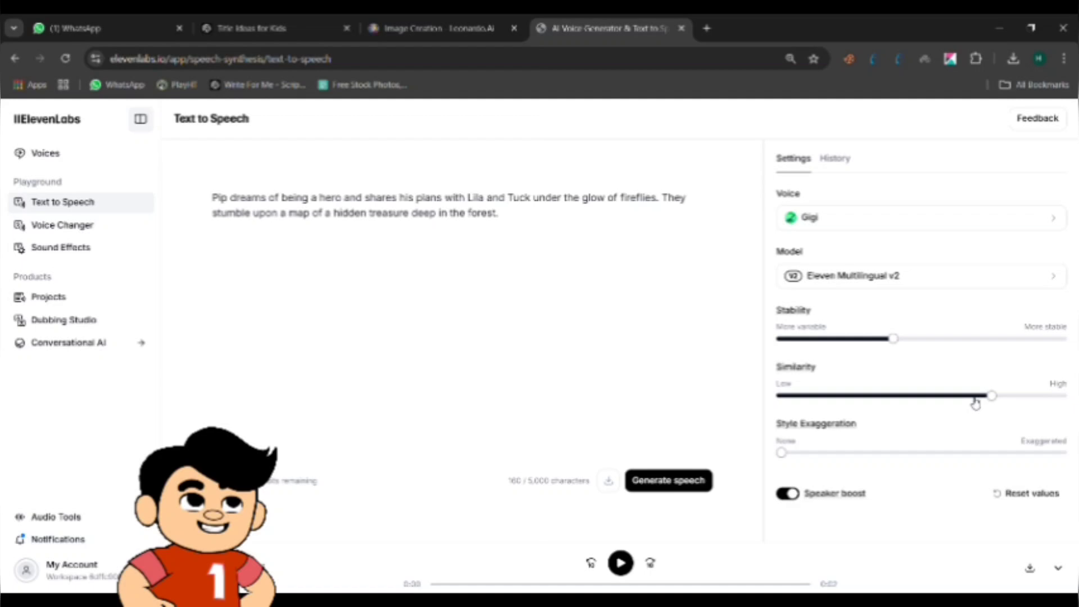
left_click_drag(1000, 401, 949, 419)
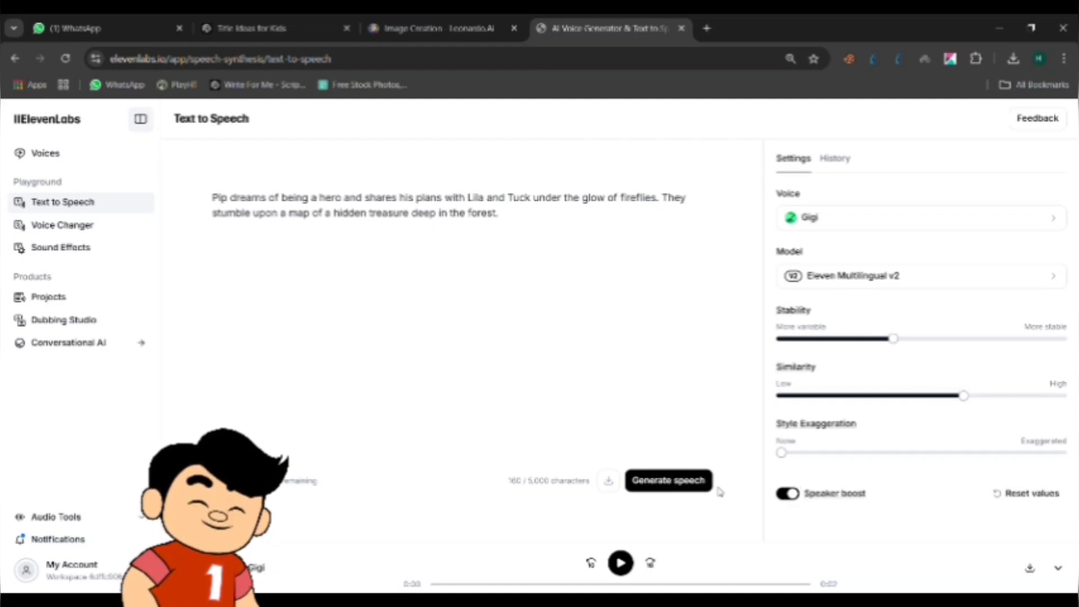
left_click(666, 481)
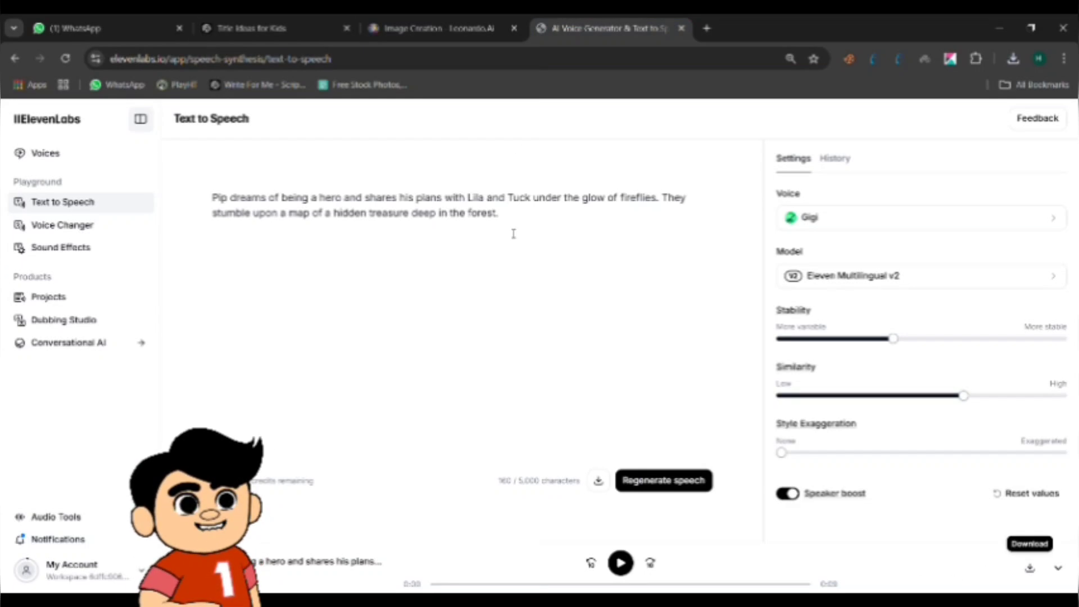
Replace the Scene 1 narration with the next scene's copied text and generate its speech
left_click(238, 204)
key("ctrl+a")
type("Pst.")
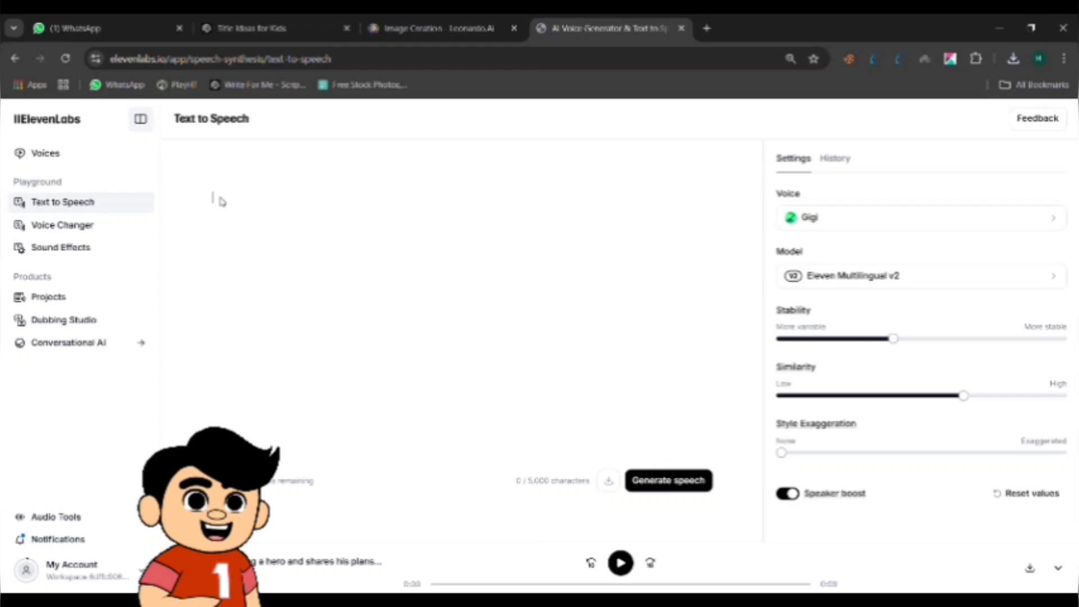
type("The kids begin their adventure, crossing a roaring stream on a leaf boat. Pip bravely steers, while Lila cheers him on and Tuck nervously balances.")
left_click(668, 480)
Bring the Scene 3 action text about the spiders' riddle from ChatGPT into ElevenLabs Text to Speech
left_click(253, 28)
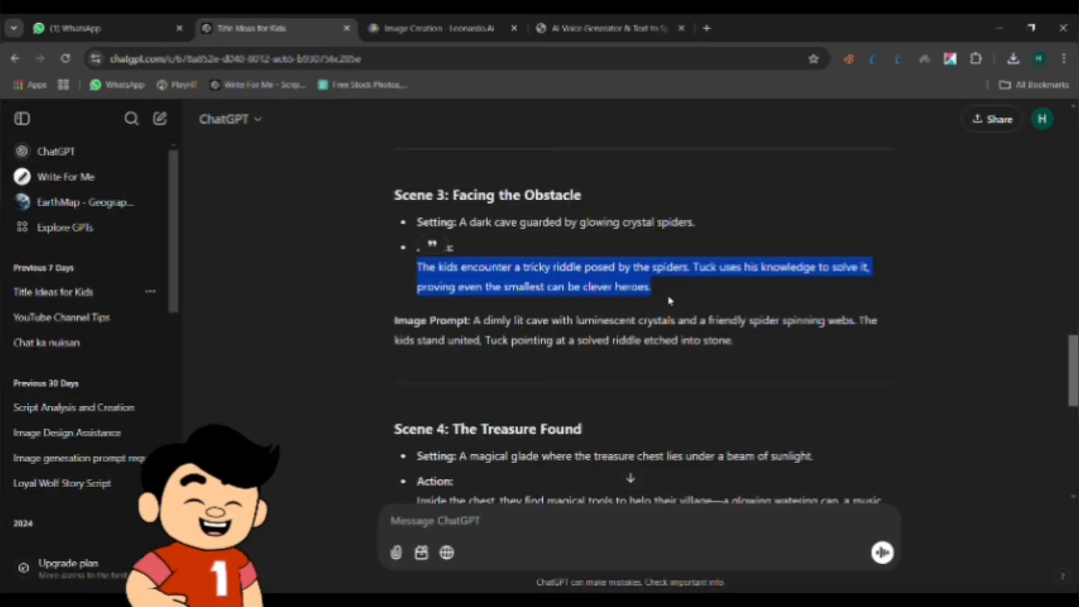
left_click(619, 35)
left_click_drag(434, 220, 214, 200)
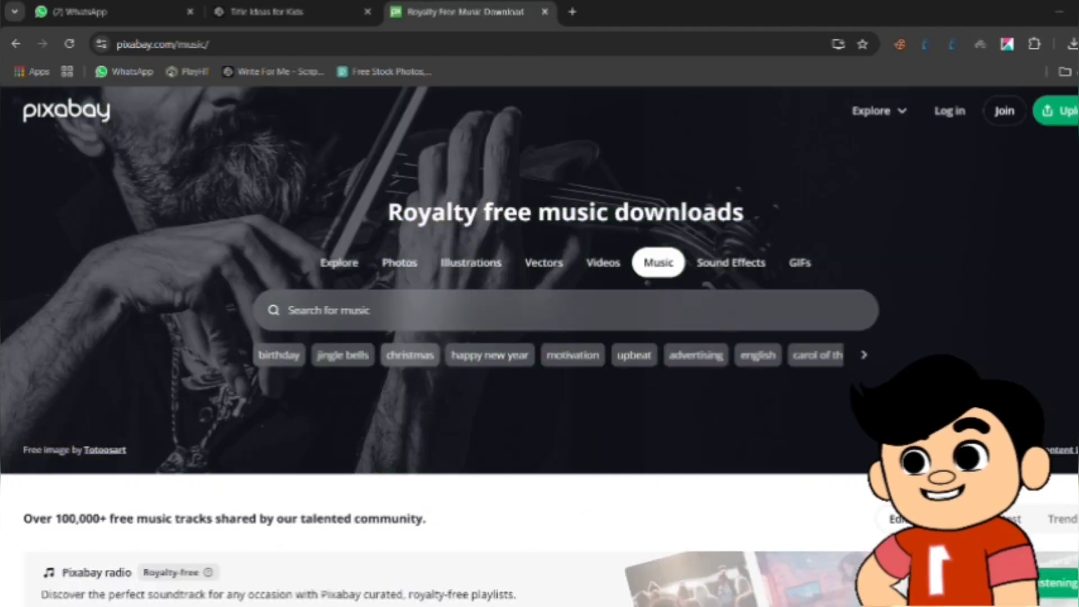
Switch to Pixabay Music and search for "calm background music"
scroll(540, 337, "down", 20)
scroll(539, 365, "down", 5)
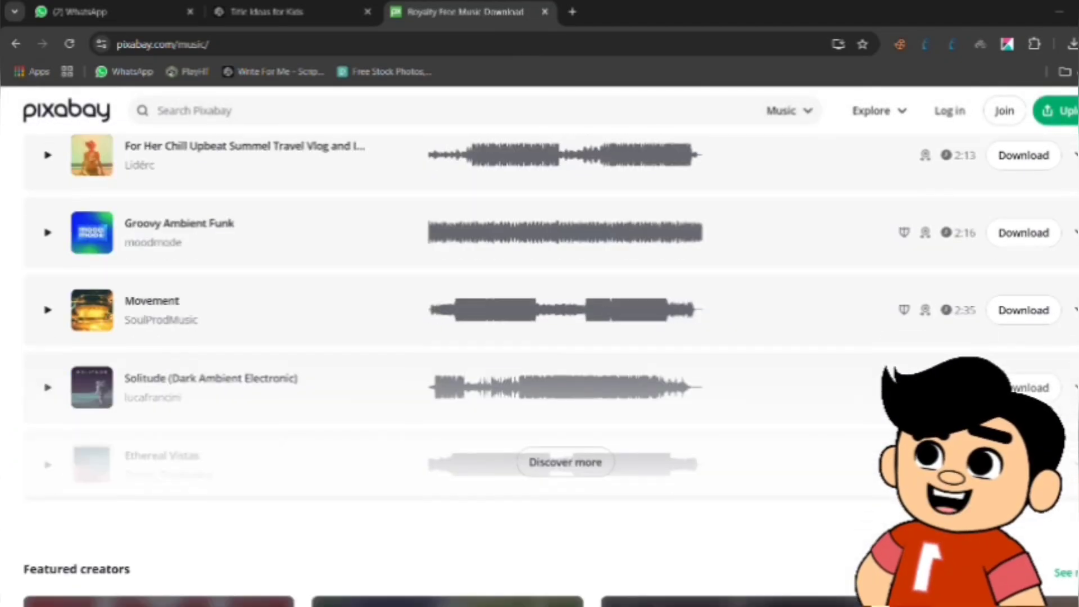
scroll(540, 365, "up", 15)
scroll(333, 270, "up", 5)
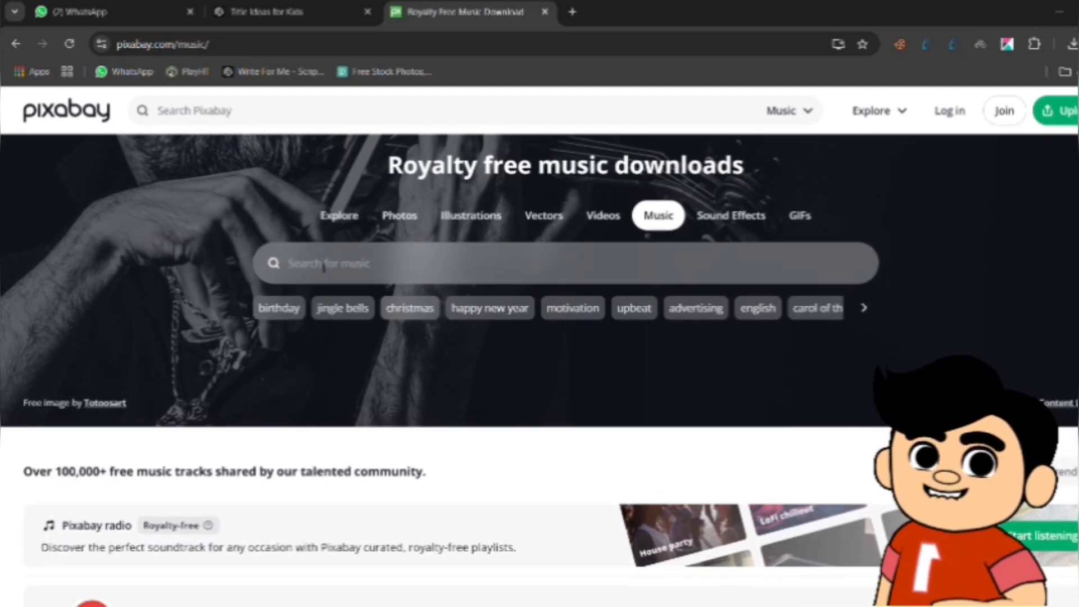
left_click(323, 269)
type("calm background music")
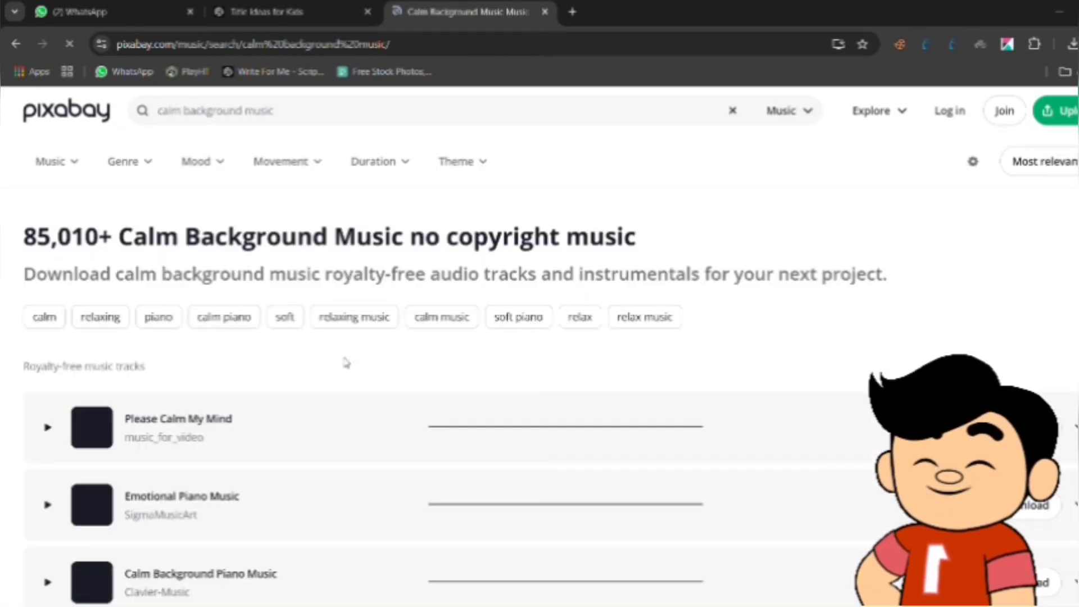
Preview calm tracks such as Calm Background Piano Music, and the Suspenseful Chase Atmosphere track from a "suspenseful" music search
scroll(458, 354, "down", 10)
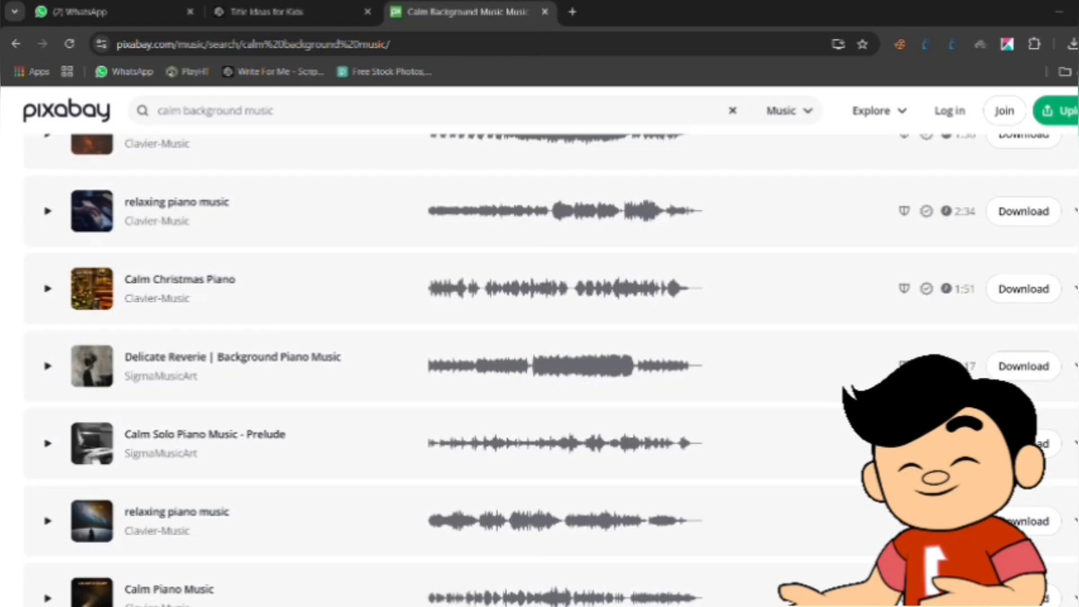
scroll(48, 306, "up", 8)
left_click(47, 303)
left_click(48, 458)
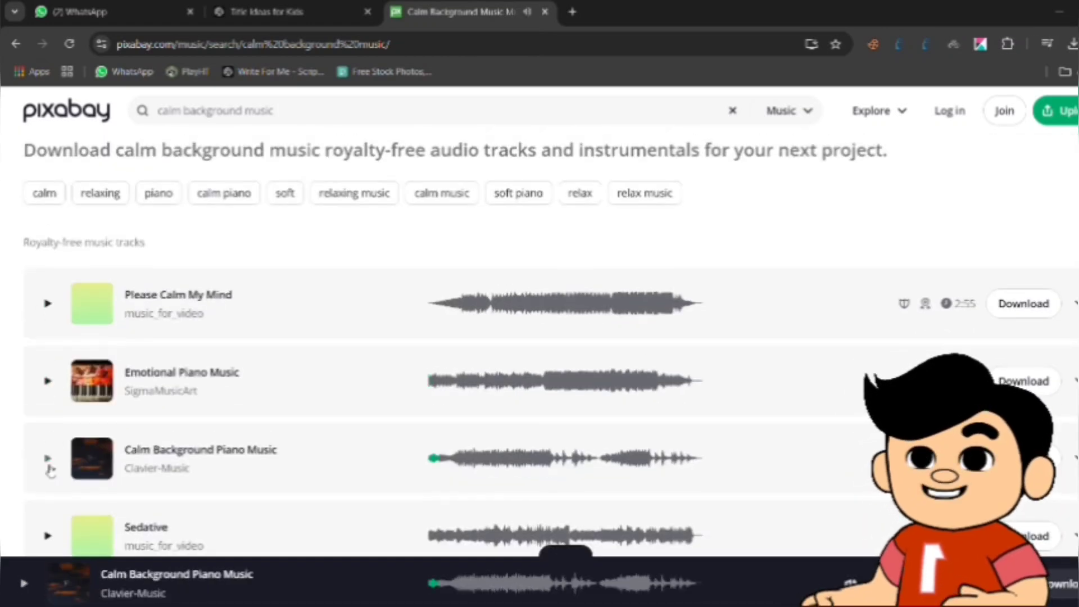
scroll(49, 471, "down", 2)
left_click(48, 472)
left_click(48, 493)
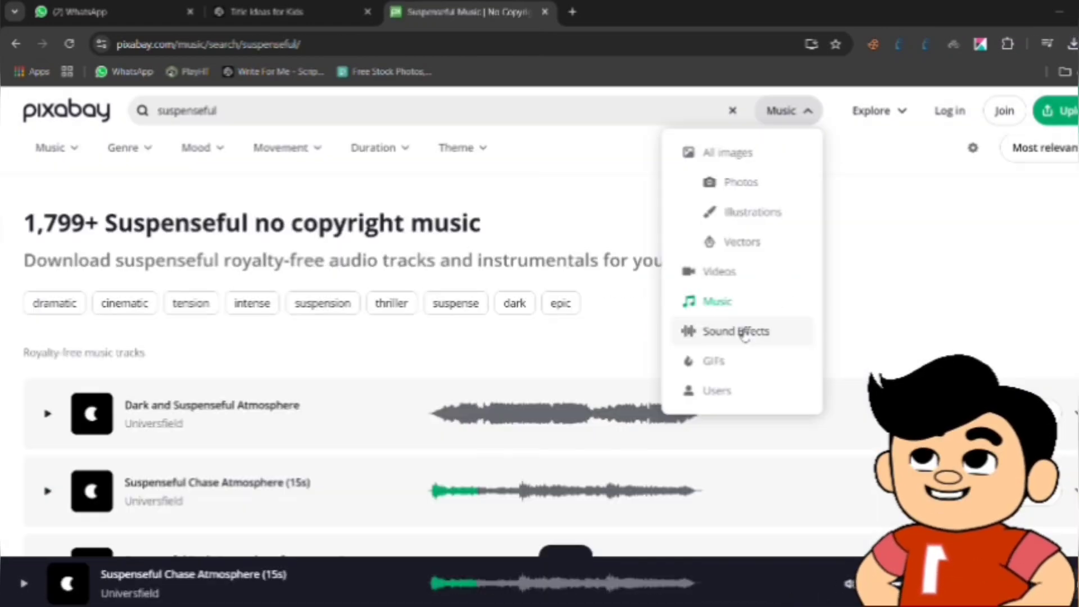
Search Pixabay's sound effects for "forest sound effects"
left_click(746, 333)
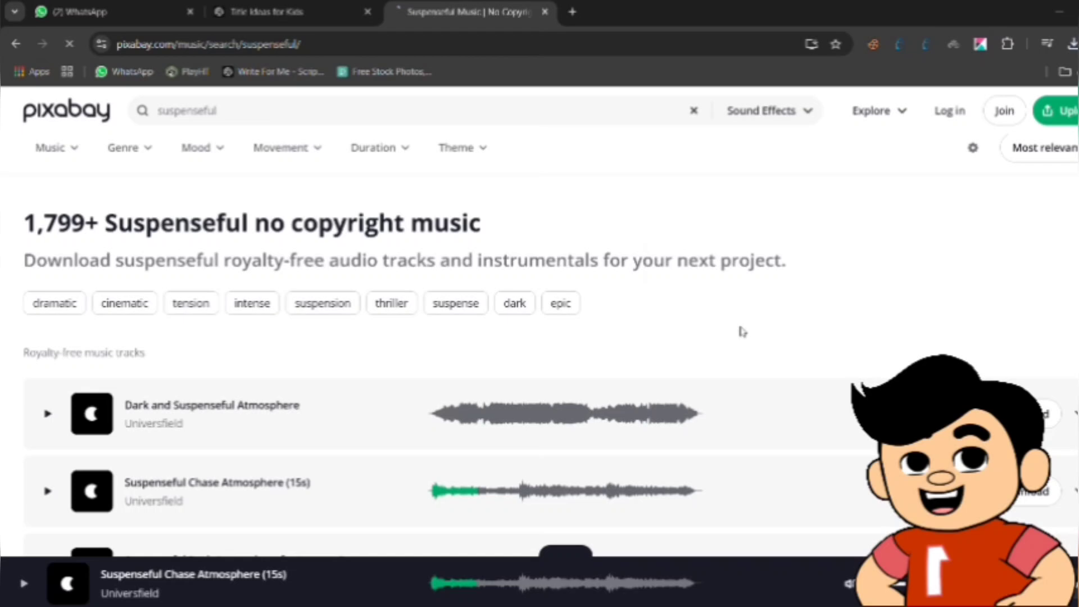
type("fore")
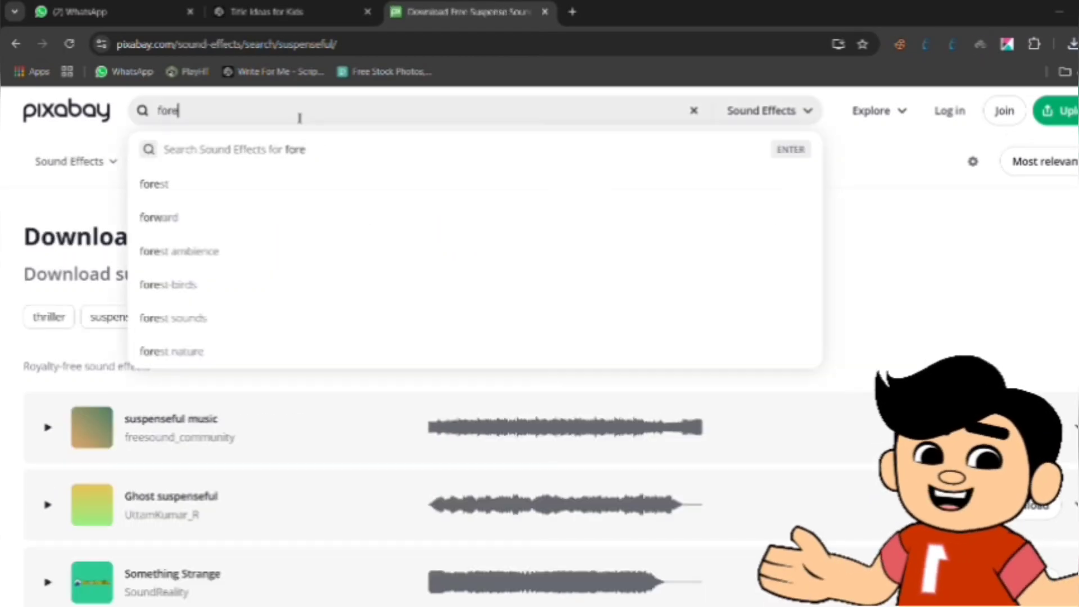
type("st  sound effects")
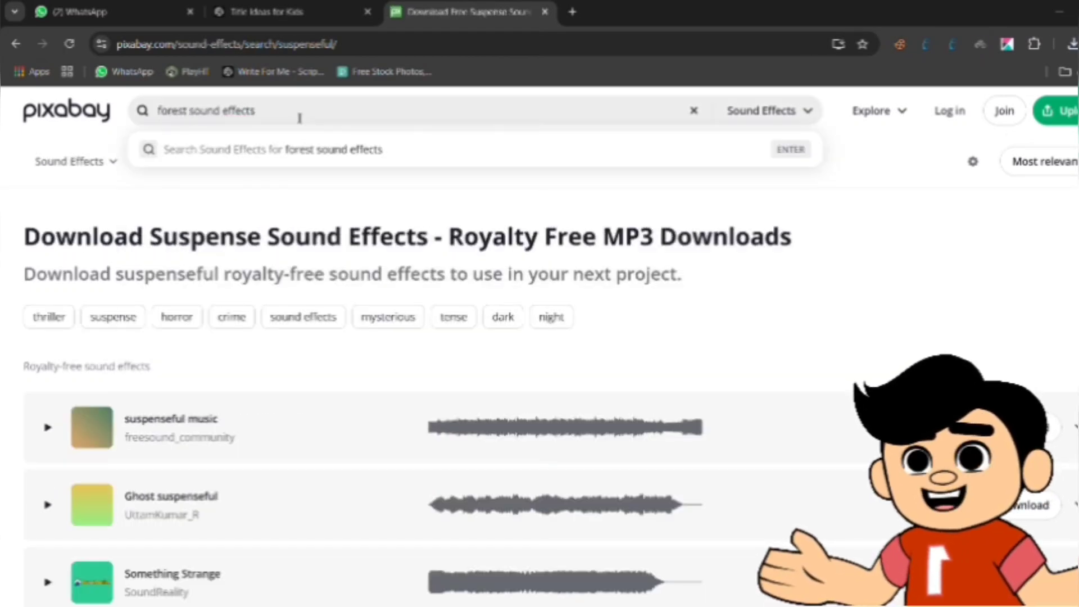
key("Return")
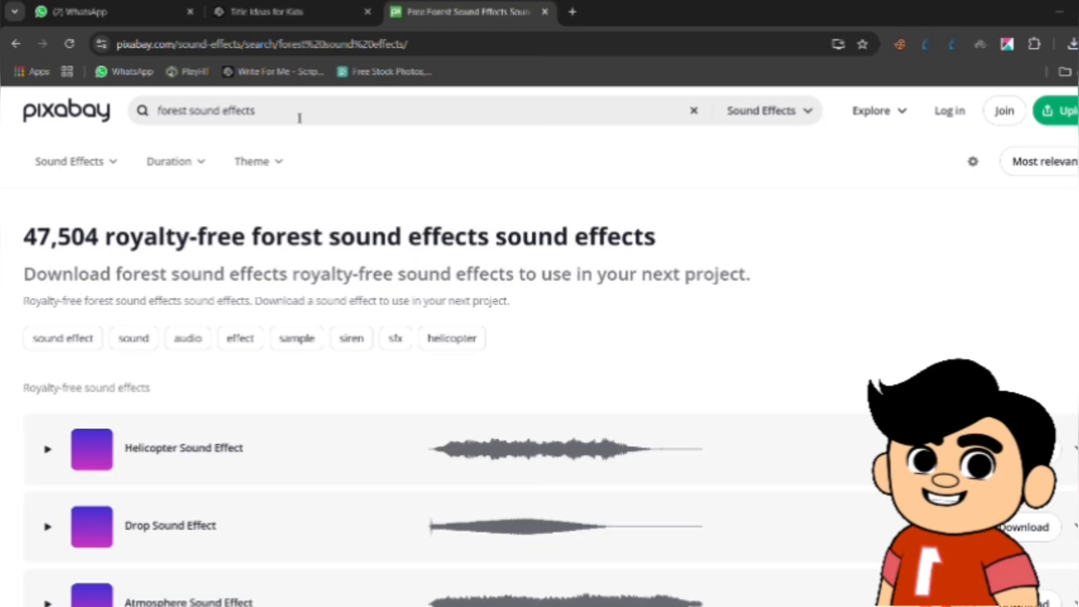
Preview the Helicopter, Drop, Atmosphere and Clock Ticking sound effects
scroll(300, 118, "down", 15)
scroll(51, 450, "up", 15)
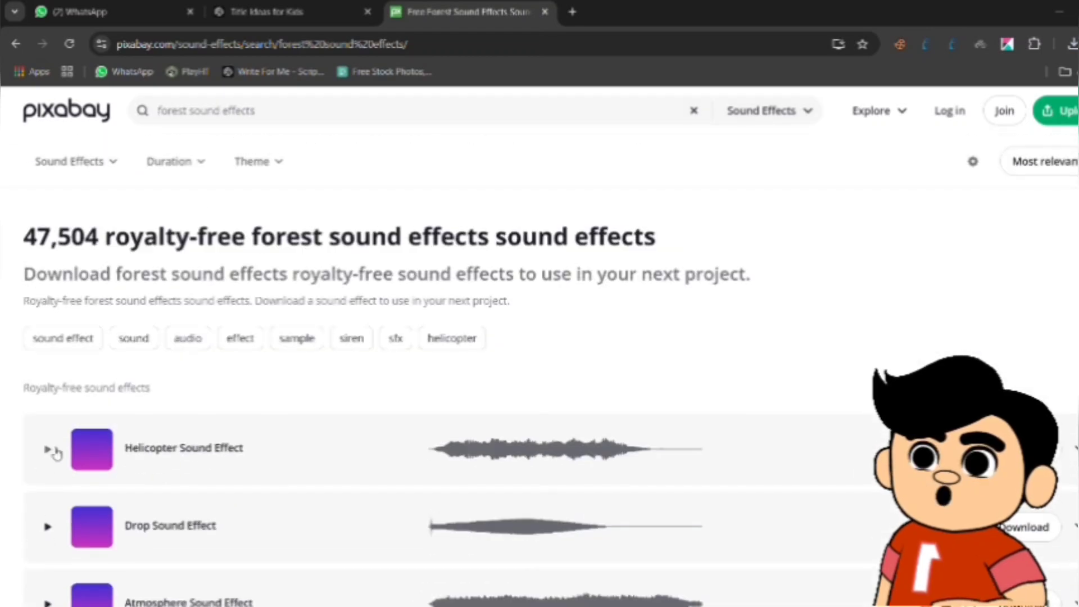
left_click(48, 448)
left_click(48, 526)
scroll(49, 532, "down", 5)
left_click(48, 306)
left_click(57, 405)
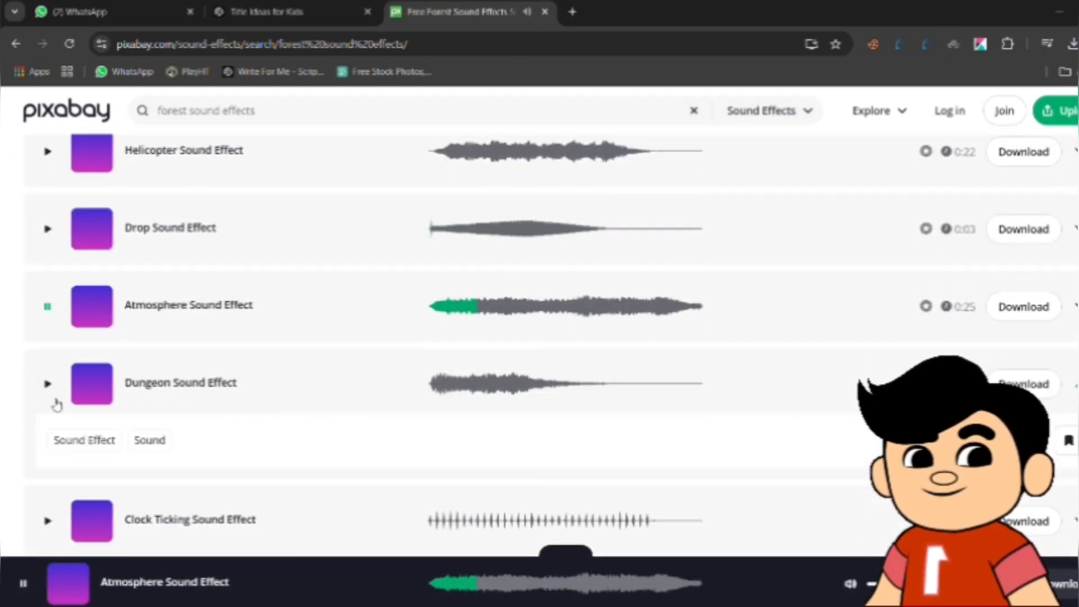
left_click(47, 517)
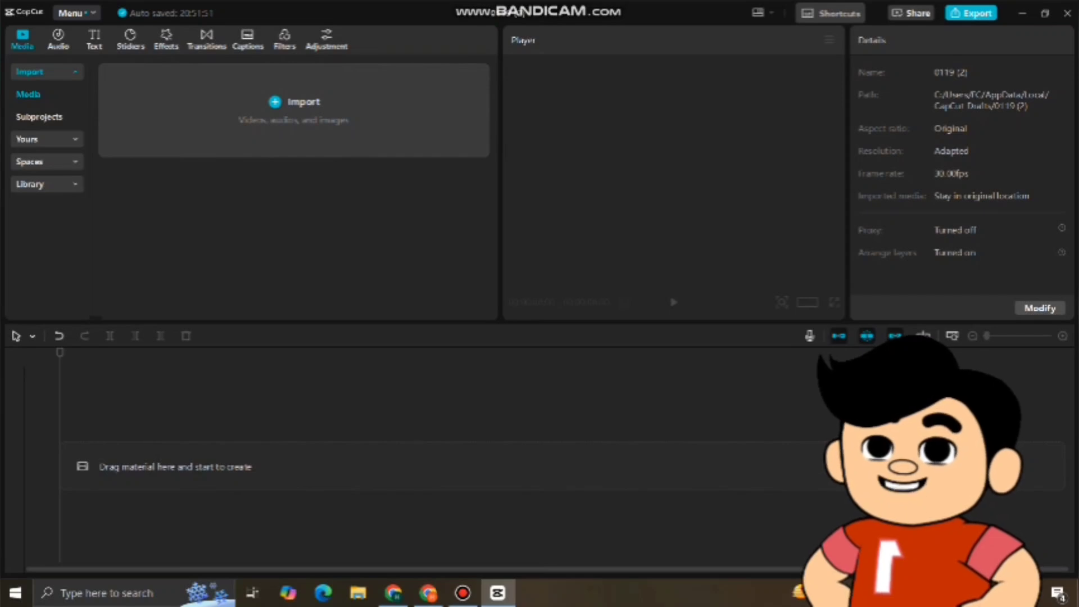
Switch to CapCut and import the Leonardo story images from the Downloads folder, including the treasure chest image
left_click(312, 115)
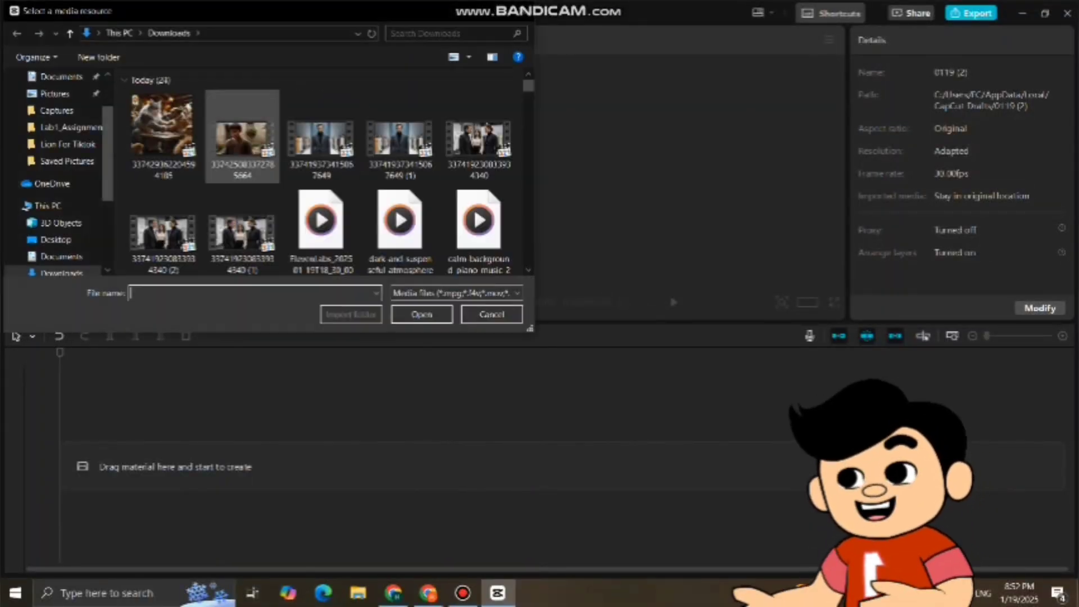
scroll(320, 169, "down", 4)
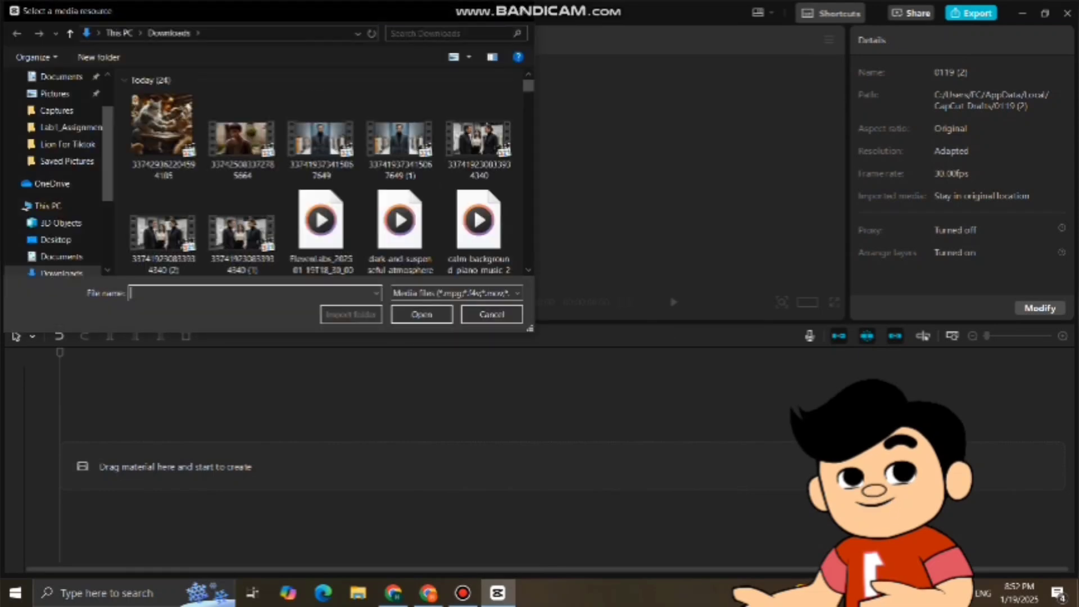
scroll(321, 169, "down", 5)
left_click(178, 224)
left_click(422, 315)
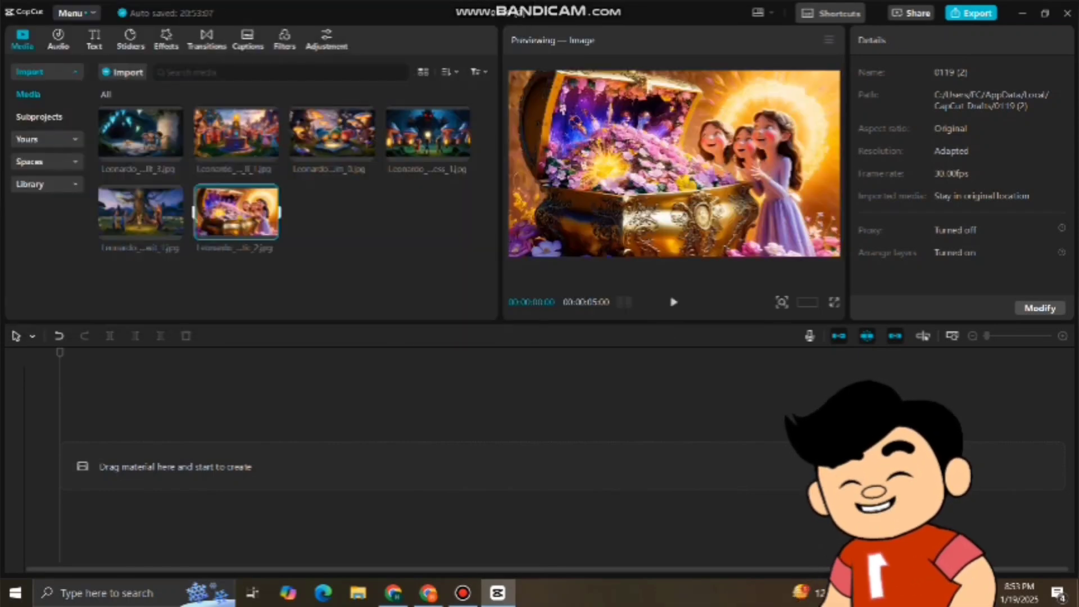
Import the ElevenLabs narration, the dark suspenseful and calm piano music tracks, and the atmosphere sound effect from Downloads
left_click(122, 72)
left_click(529, 270)
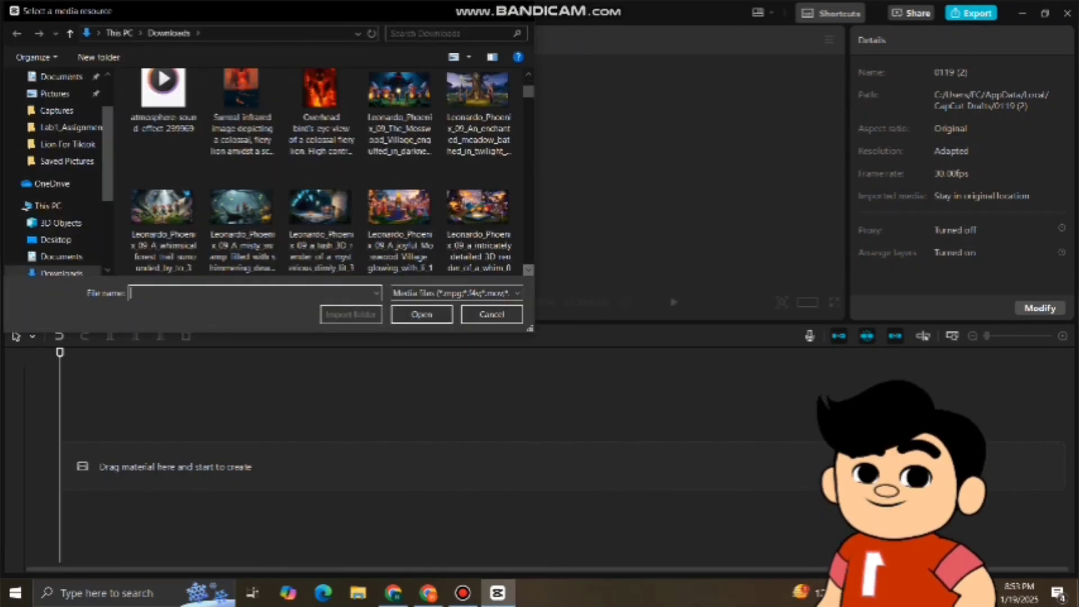
left_click(528, 74)
left_click(529, 74)
left_click(477, 107)
left_click(400, 107, "ctrl")
left_click(321, 107, "ctrl")
left_click(422, 314)
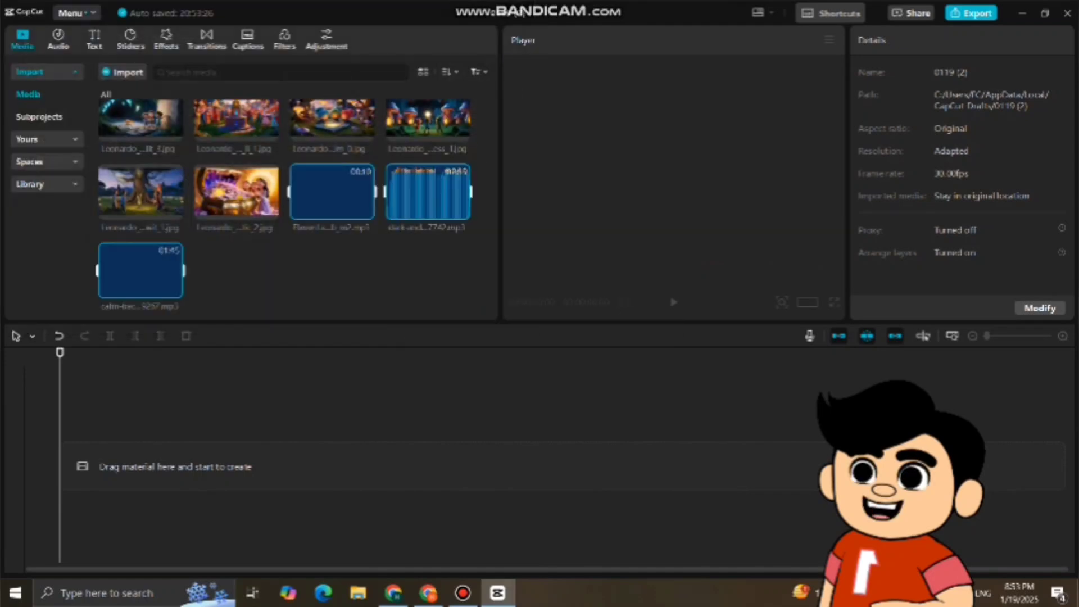
left_click(122, 72)
left_click(163, 202)
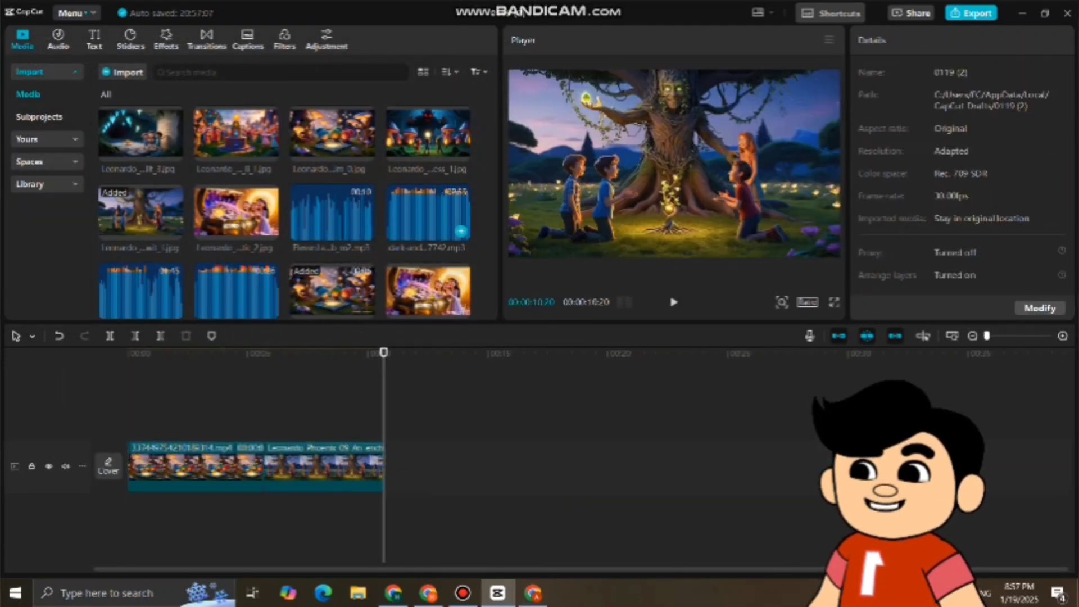
Append the dark mushroom village image, the cave image and the animated treasure chest clip to the video track
left_click_drag(428, 133, 389, 467)
left_click_drag(141, 133, 509, 467)
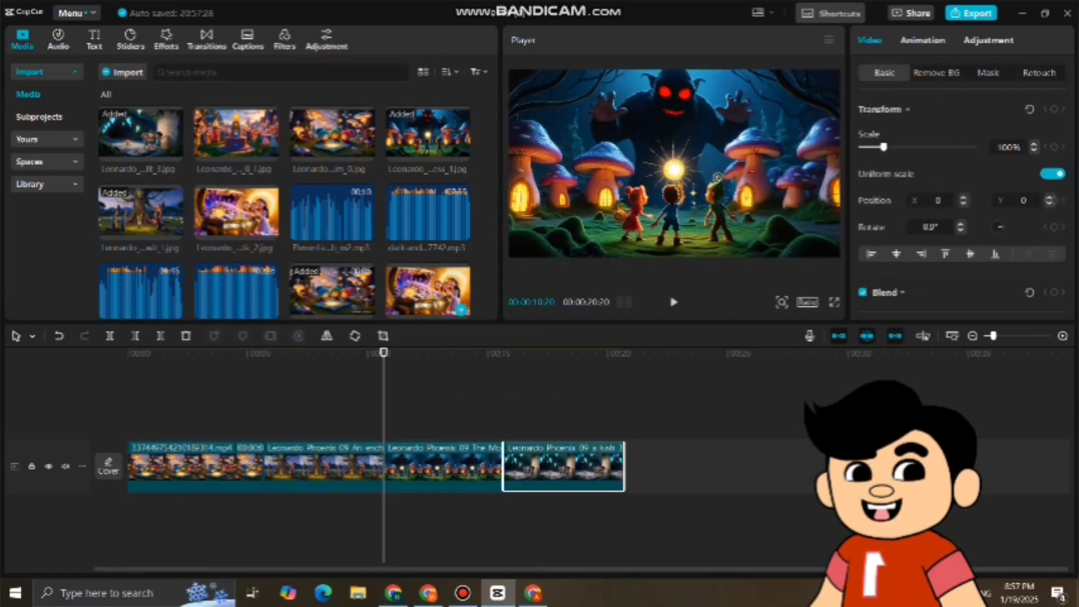
left_click_drag(428, 290, 628, 466)
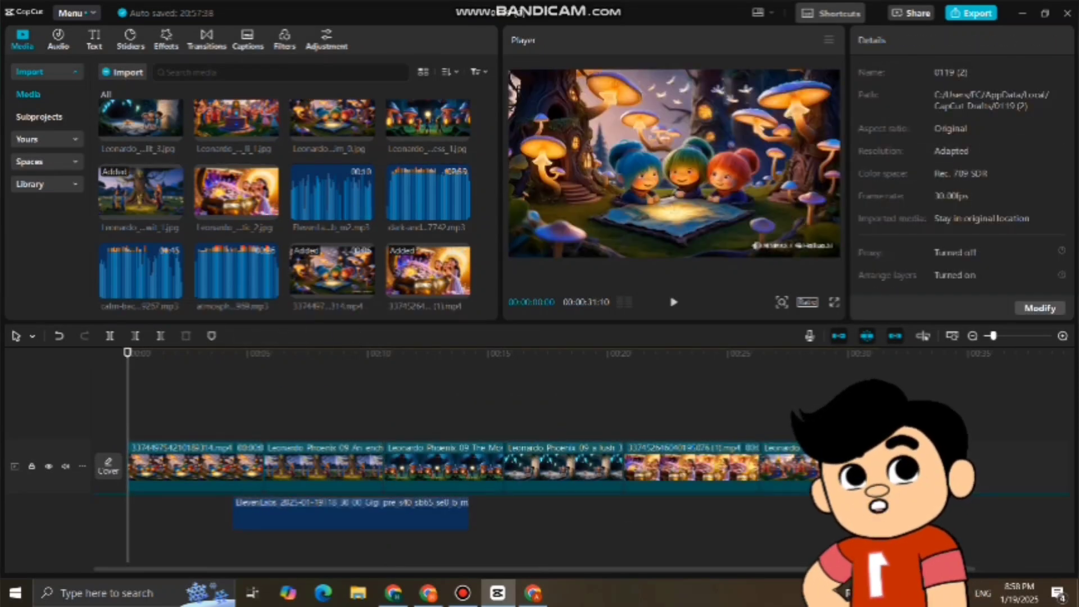
Place the ElevenLabs narration and the calm piano music at the timeline's start, with the music's volume set to -20.1 dB
left_click_drag(158, 520, 130, 510)
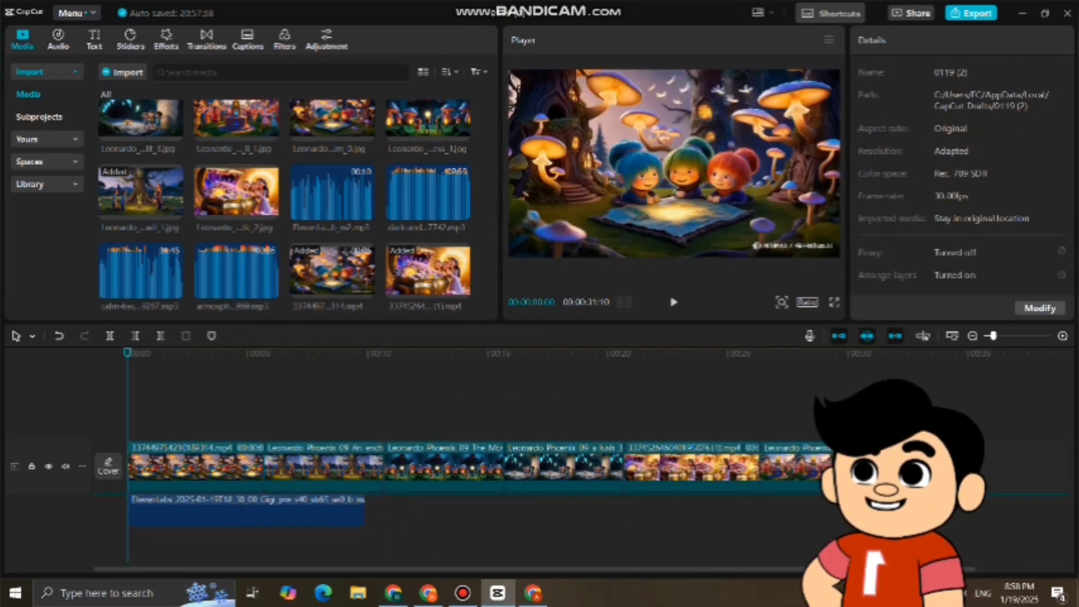
left_click_drag(141, 273, 147, 544)
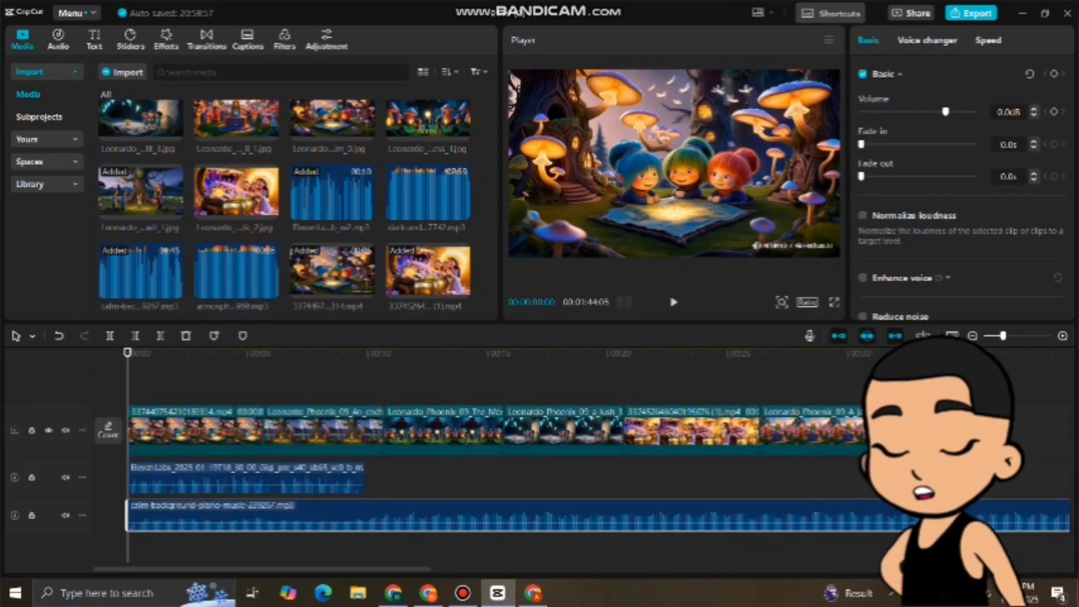
left_click_drag(946, 111, 917, 112)
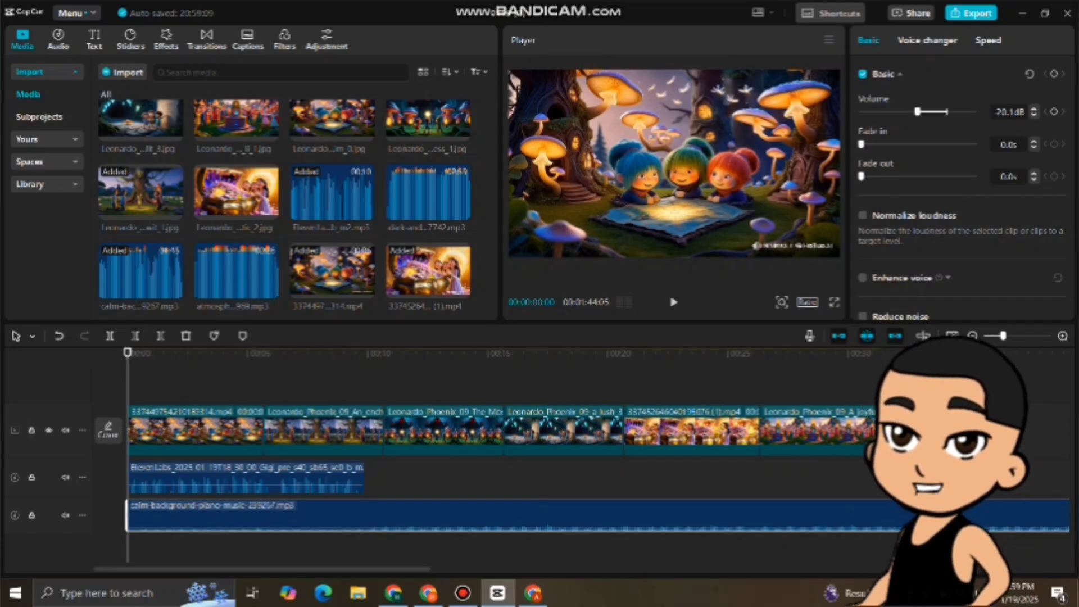
Shorten the opening clip, meadow image and cave image to about 1 second each, placing the cave image before the dark village image
left_click(242, 431)
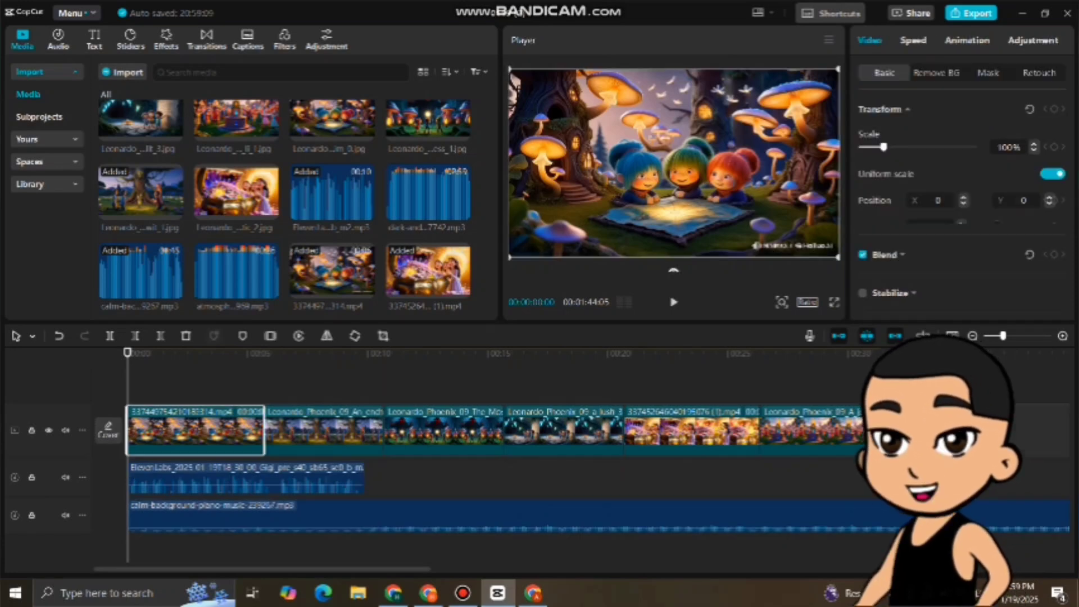
left_click_drag(264, 432, 149, 432)
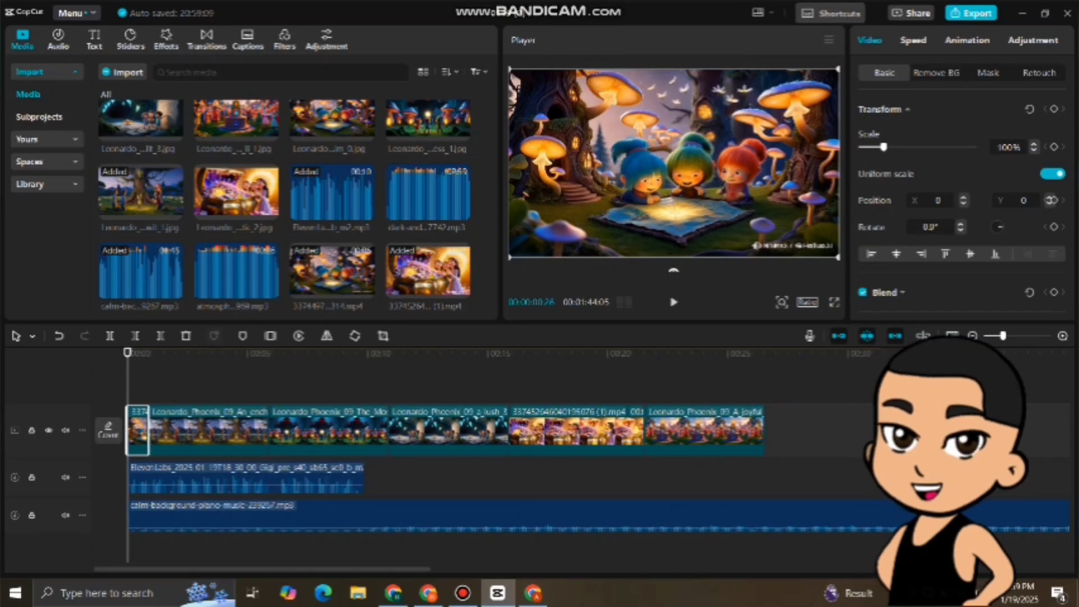
left_click(216, 431)
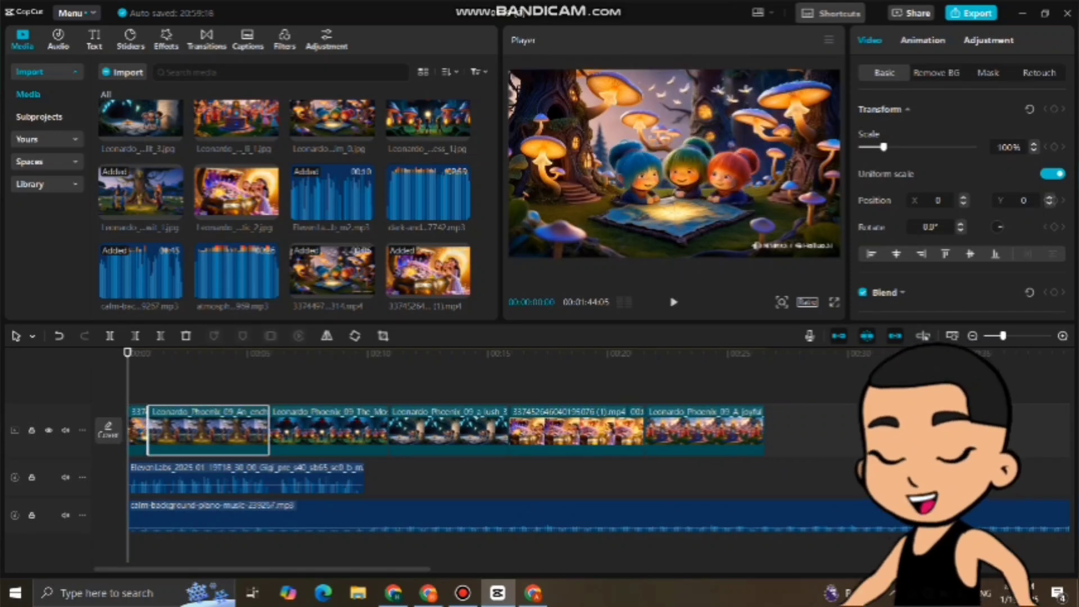
left_click_drag(269, 430, 177, 430)
left_click_drag(286, 430, 197, 430)
left_click(277, 430)
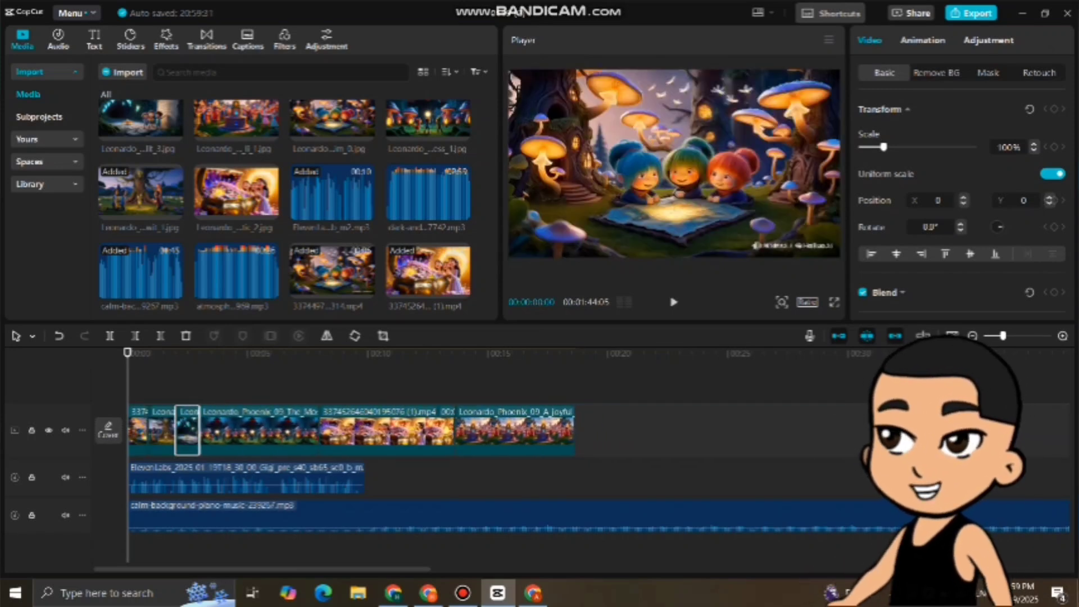
Trim the dark village image, treasure chest clip and joyful village image so the video track ends with the narration
left_click(286, 430)
left_click_drag(319, 430, 242, 430)
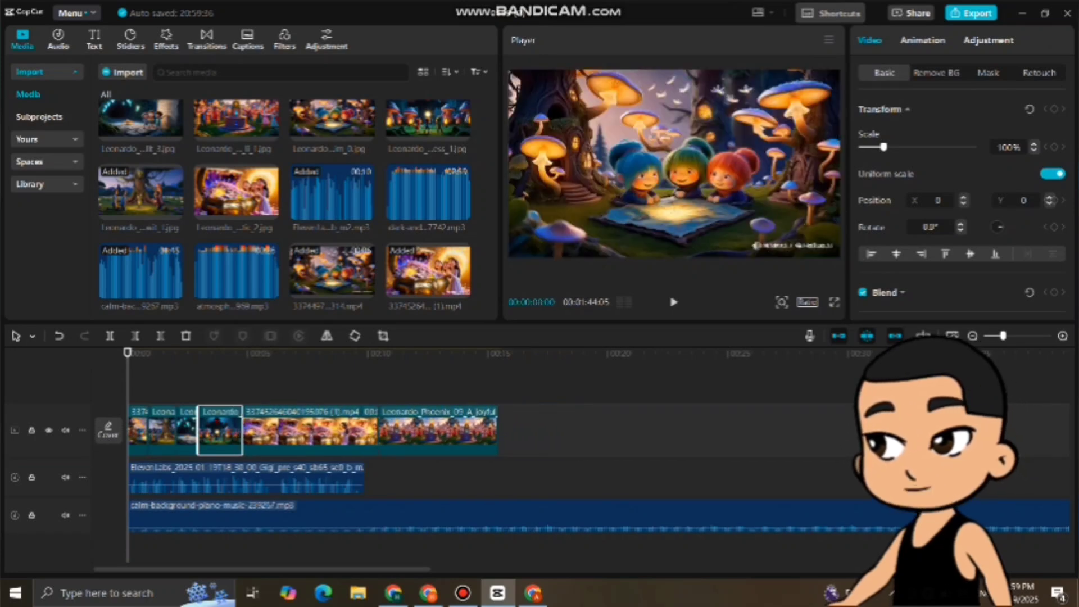
left_click(310, 430)
left_click_drag(378, 430, 327, 430)
left_click(388, 430)
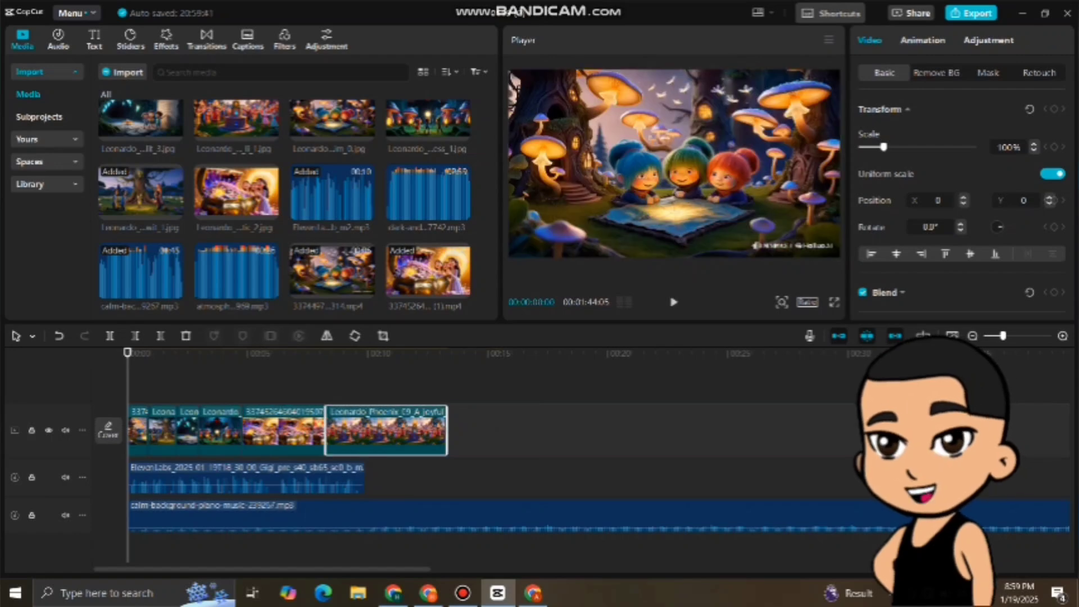
left_click_drag(448, 430, 365, 430)
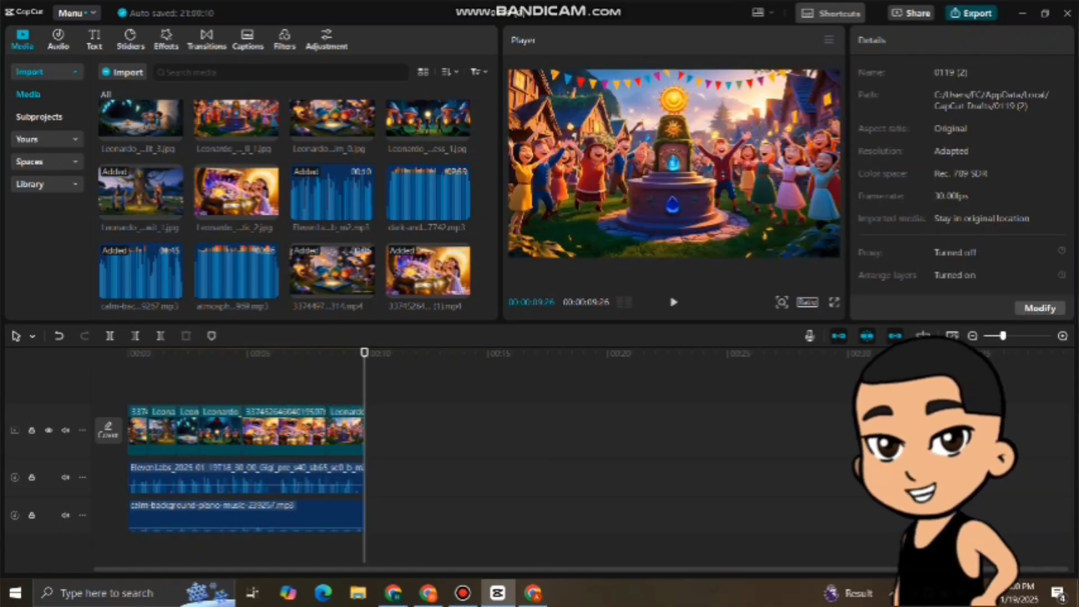
Open the export settings for the edited story video
left_click(971, 13)
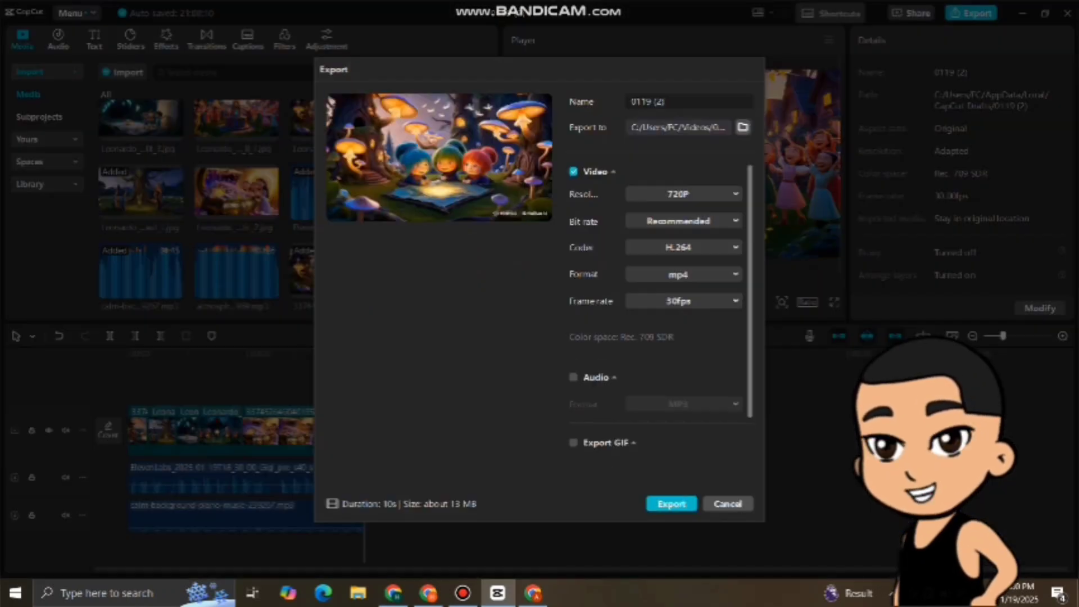